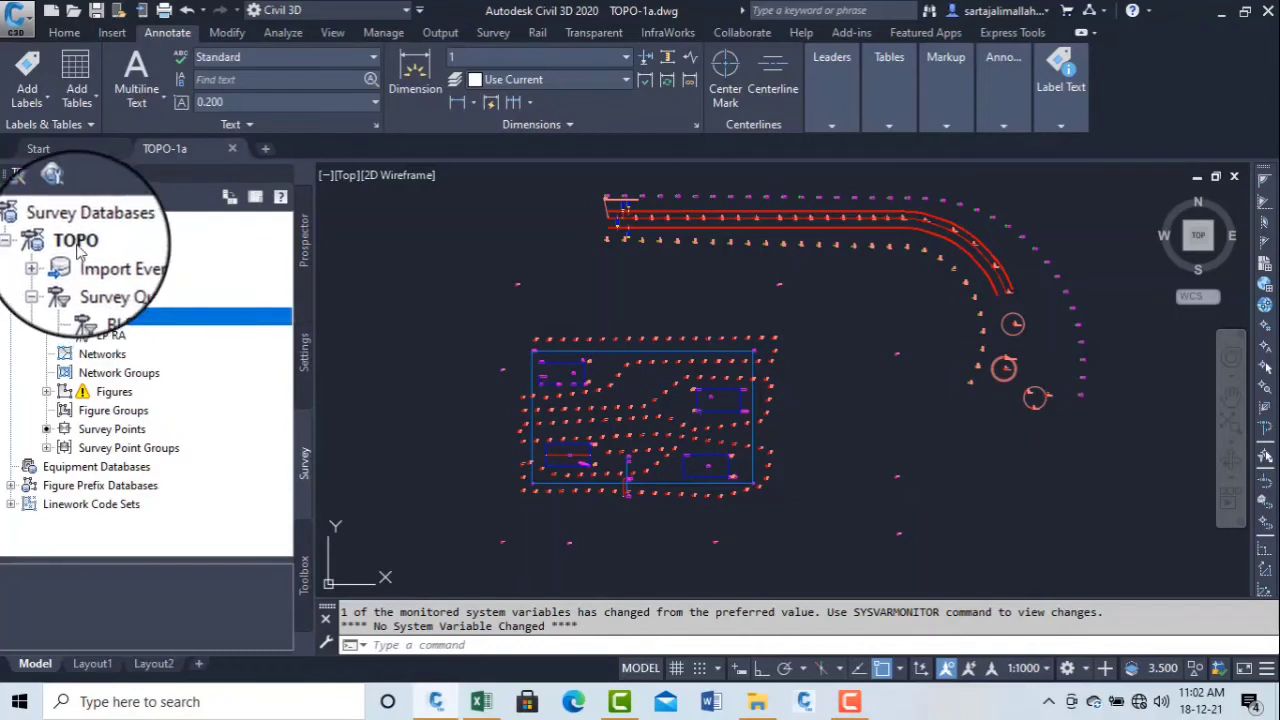
right_click(78, 244)
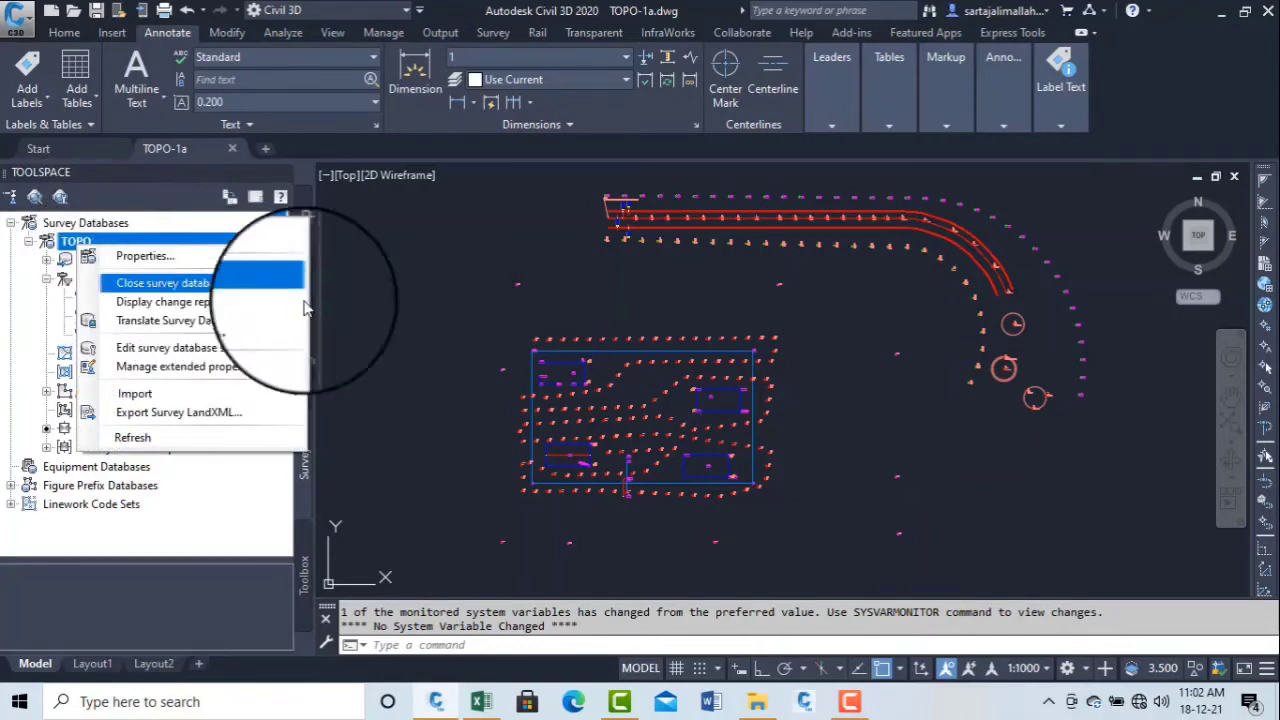
left_click(428, 292)
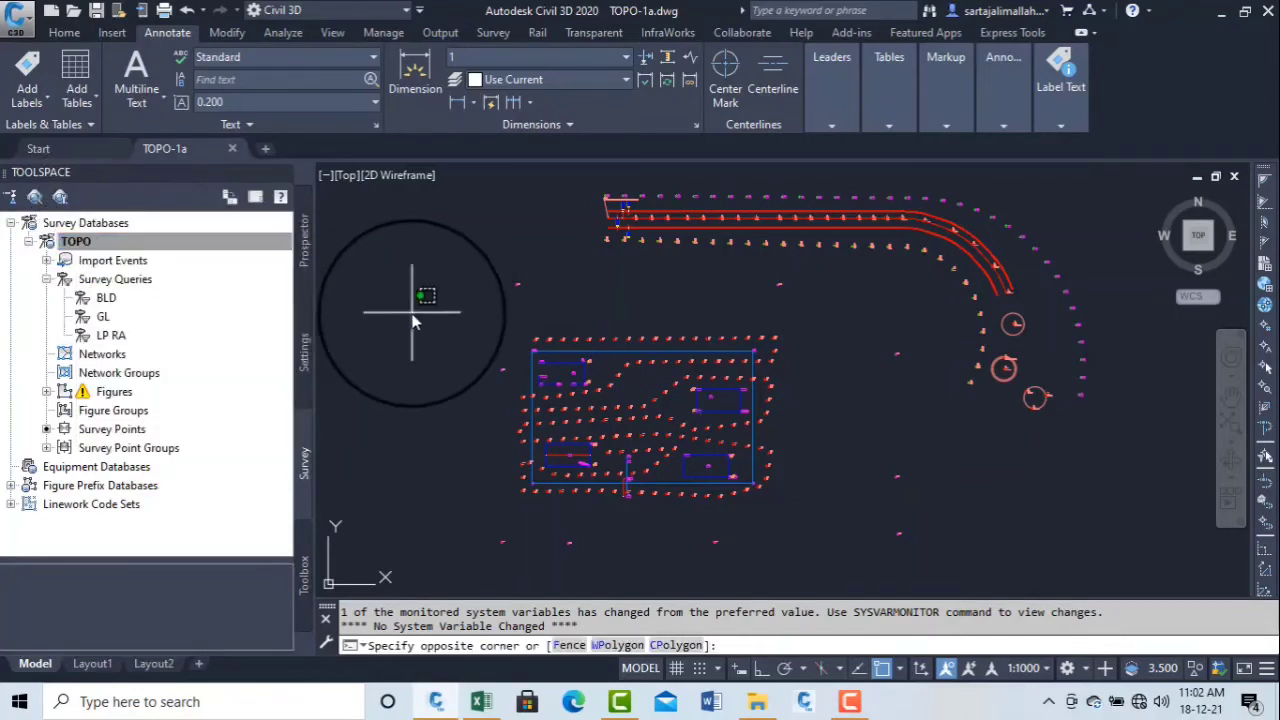
left_click(384, 364)
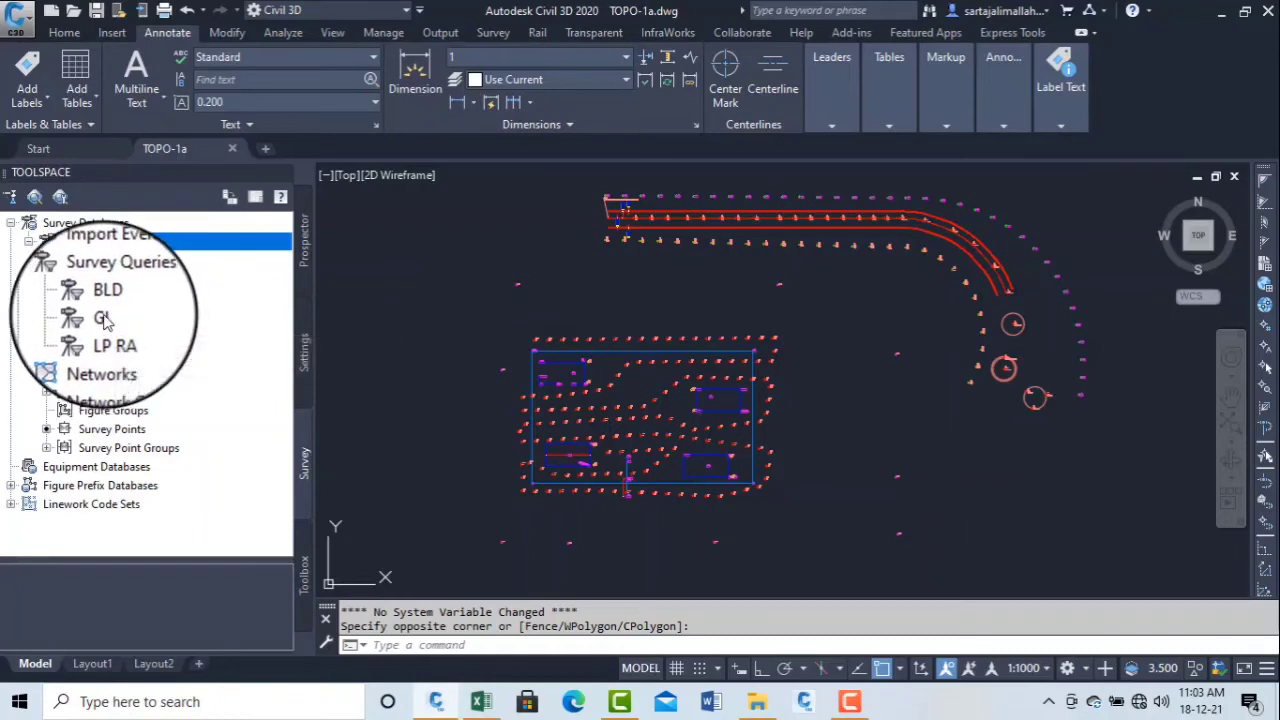
Examine the survey points and building figures inside and around the rectangular site boundary.
scroll(584, 400, "up", 4)
scroll(597, 377, "down", 4)
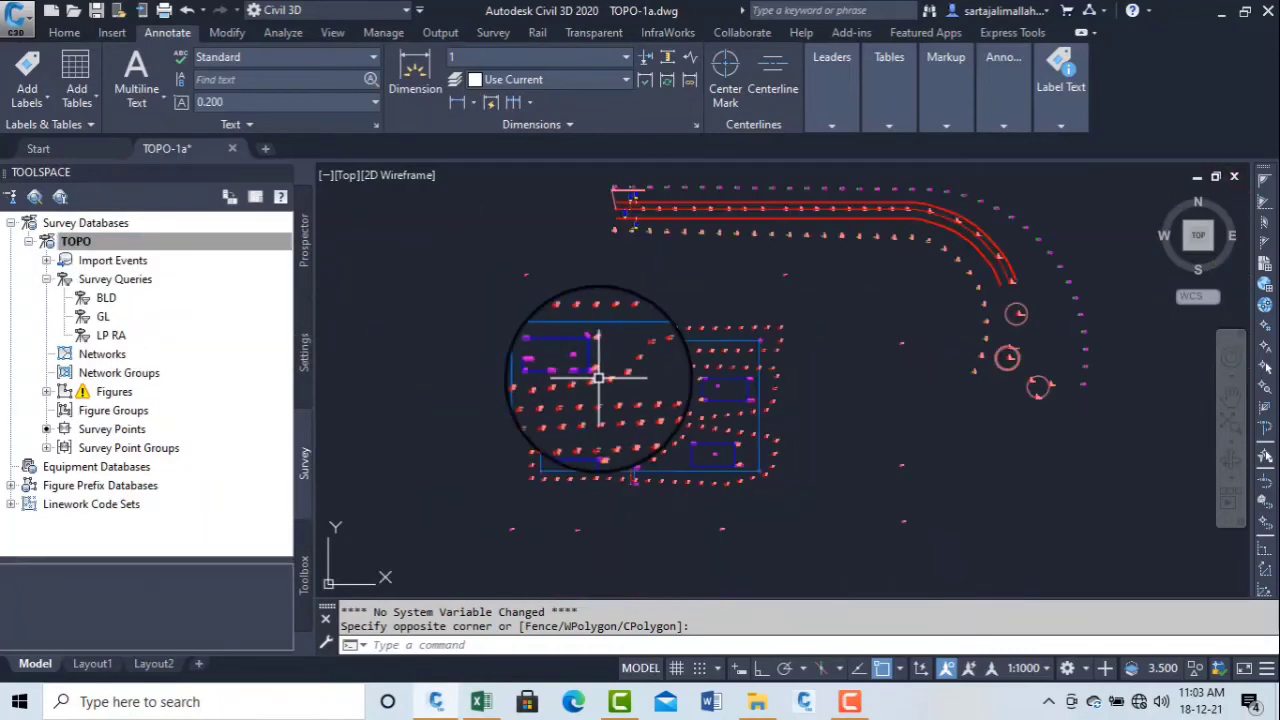
scroll(629, 362, "up", 4)
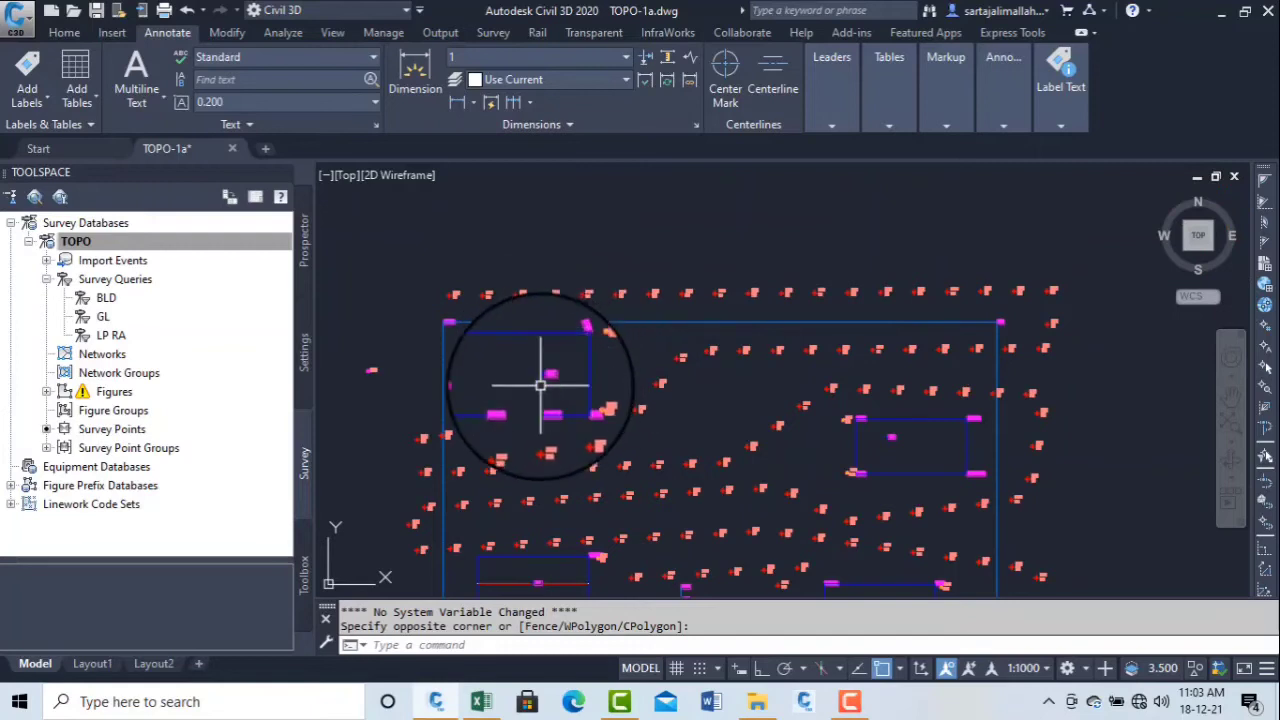
scroll(630, 340, "up", 4)
scroll(686, 360, "down", 6)
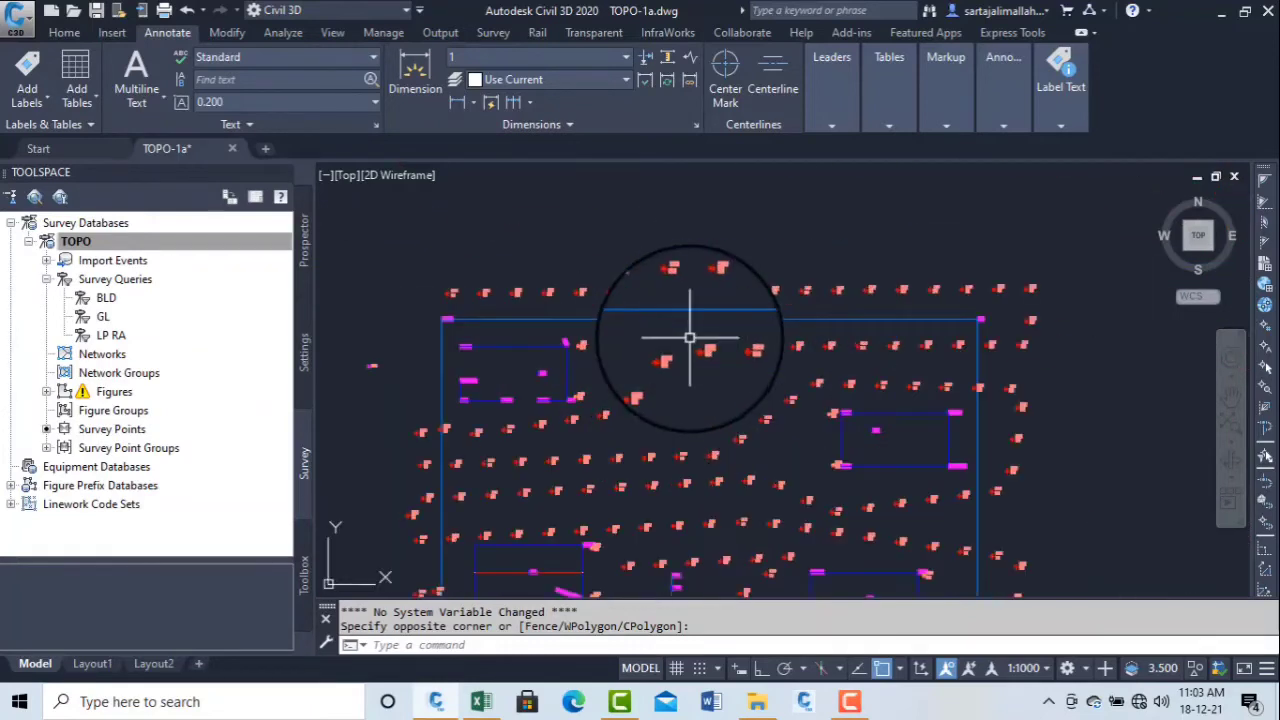
scroll(690, 338, "up", 4)
scroll(689, 341, "down", 4)
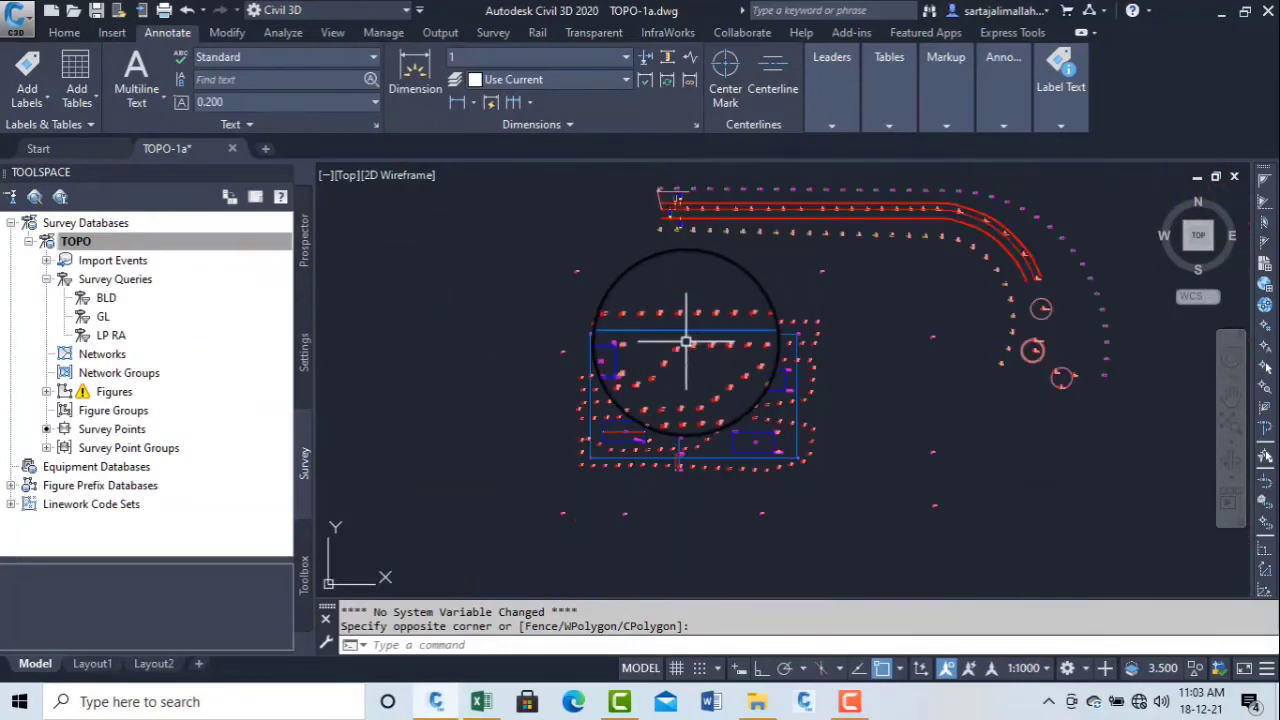
scroll(686, 340, "up", 4)
scroll(686, 338, "down", 4)
mouse_move(686, 338)
middle_mouse_down()
mouse_move(675, 355)
mouse_move(580, 337)
middle_mouse_up()
scroll(580, 337, "up", 4)
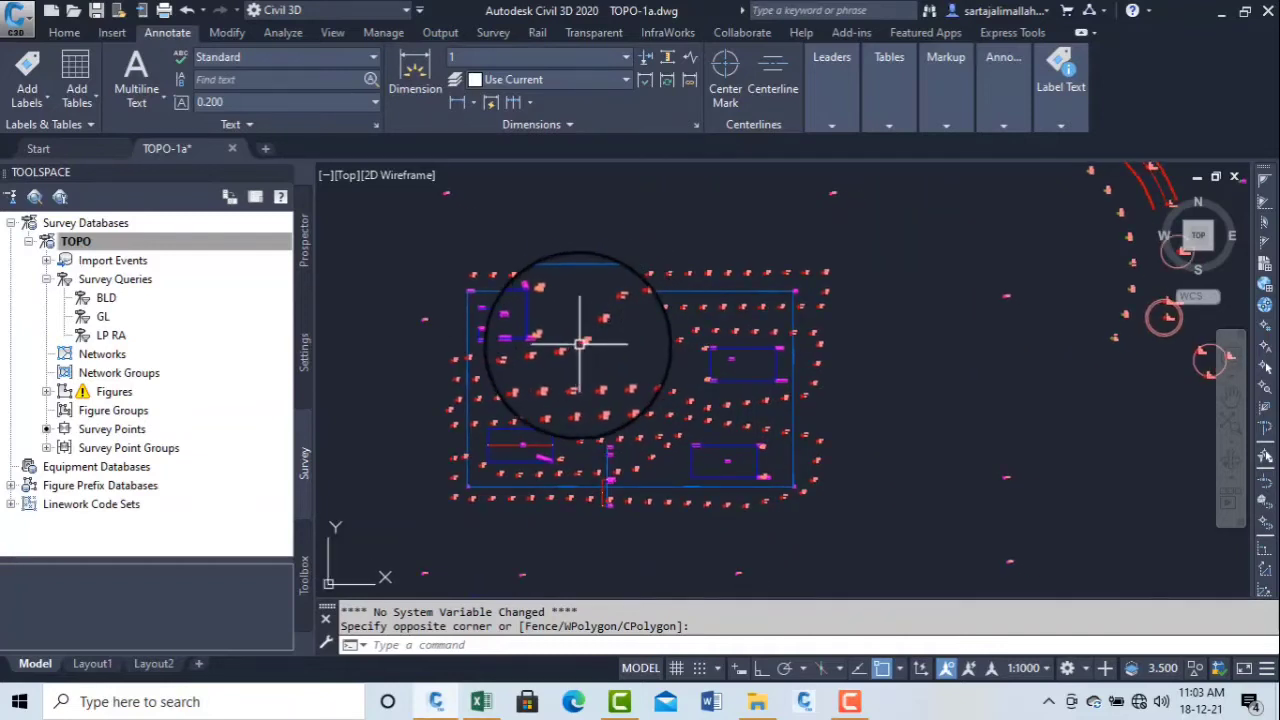
scroll(577, 345, "down", 3)
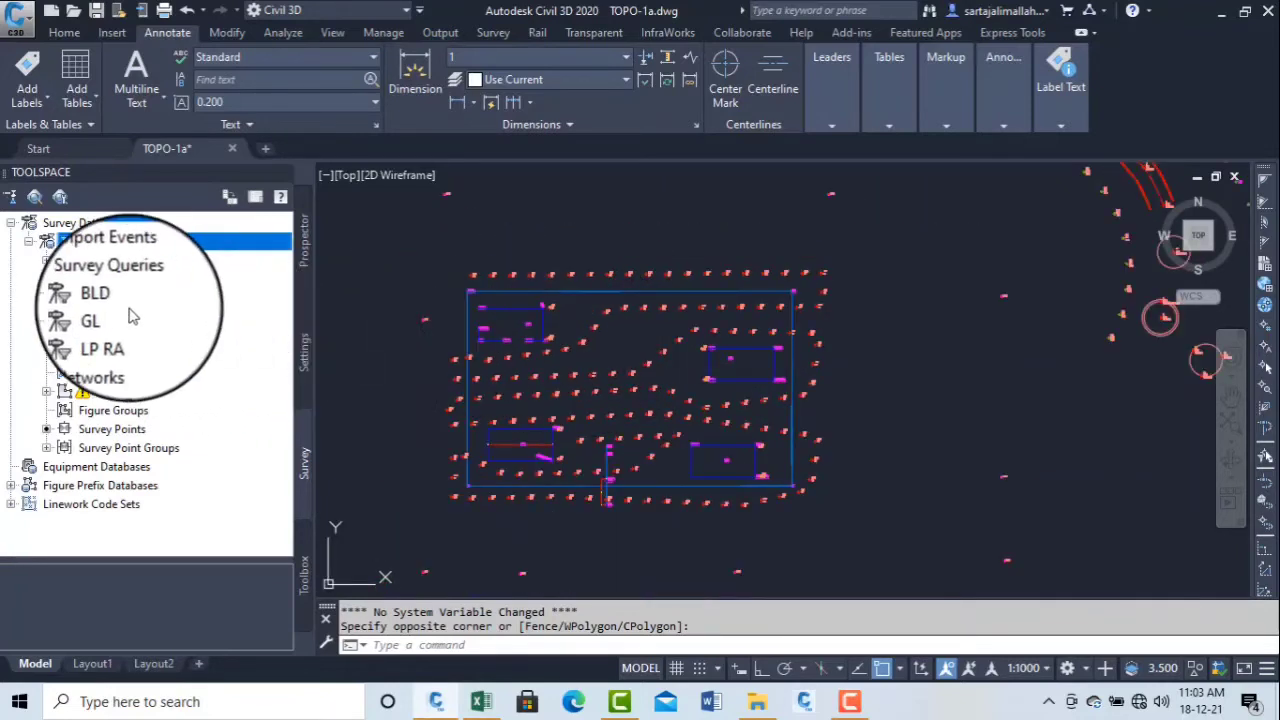
Select the objects of the GL survey query in the drawing and inspect the highlighted points across the site.
right_click(101, 323)
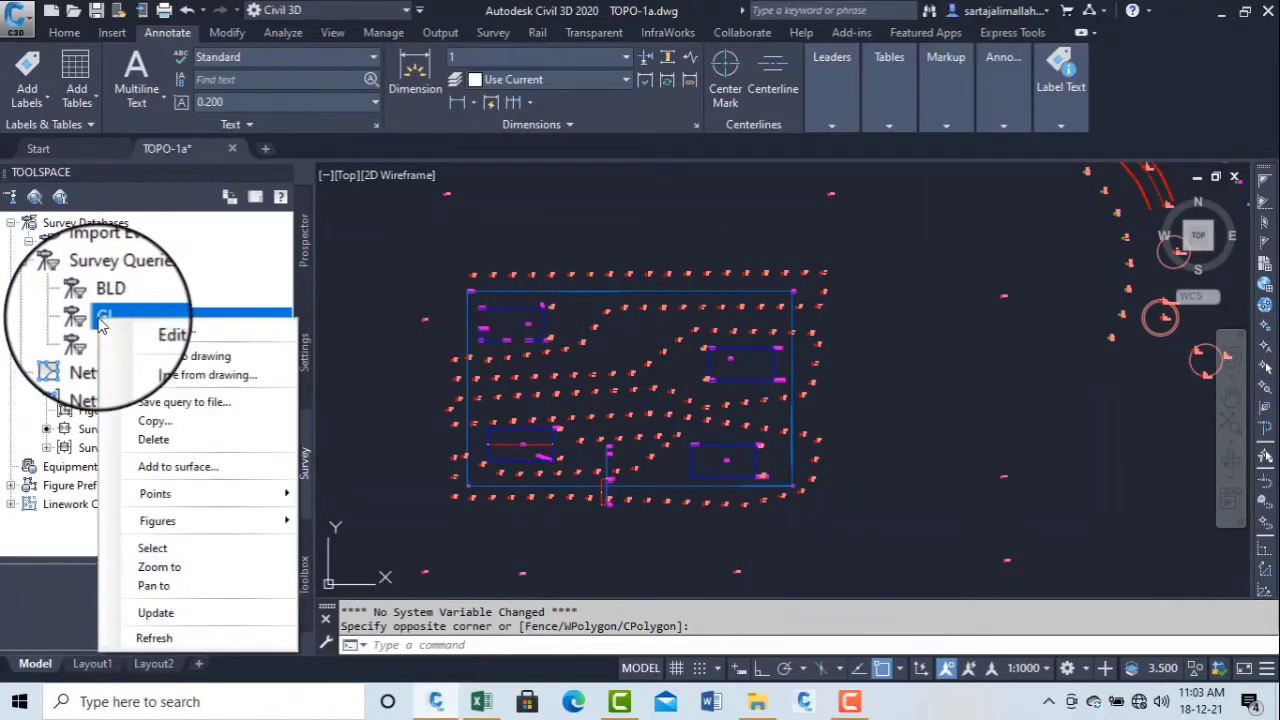
left_click(180, 549)
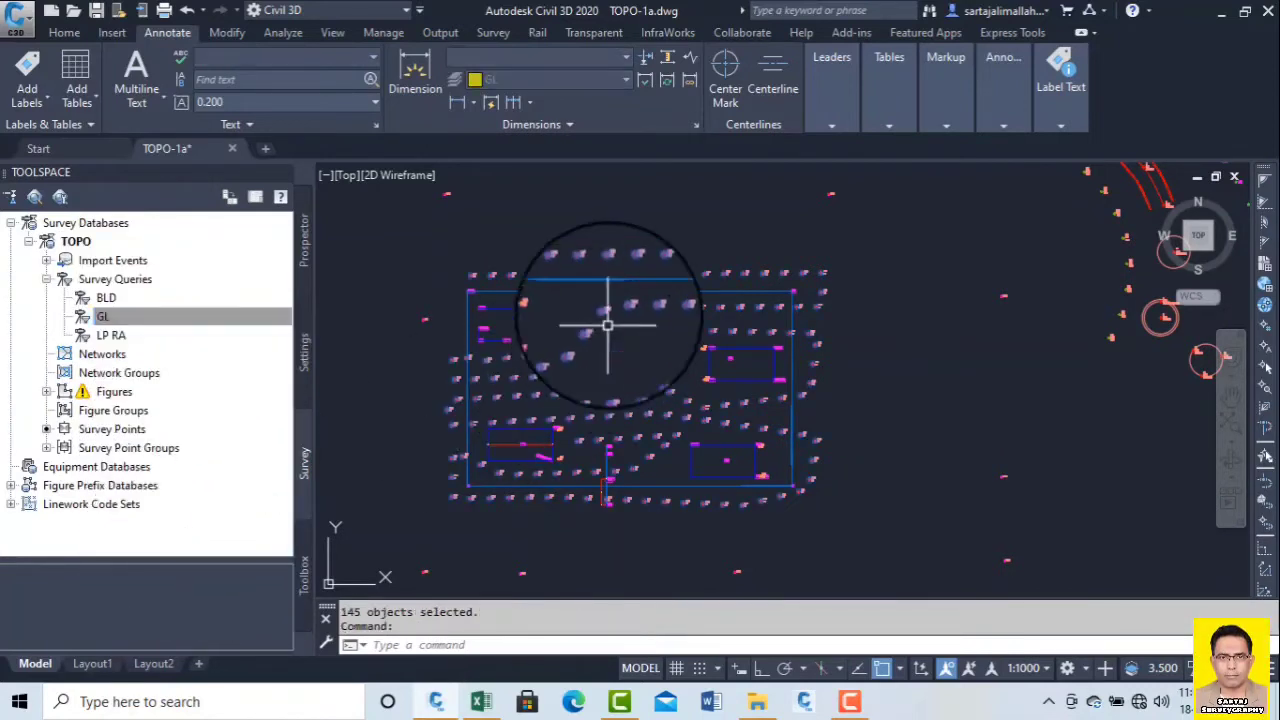
scroll(607, 302, "up", 5)
scroll(758, 346, "down", 8)
scroll(780, 347, "up", 6)
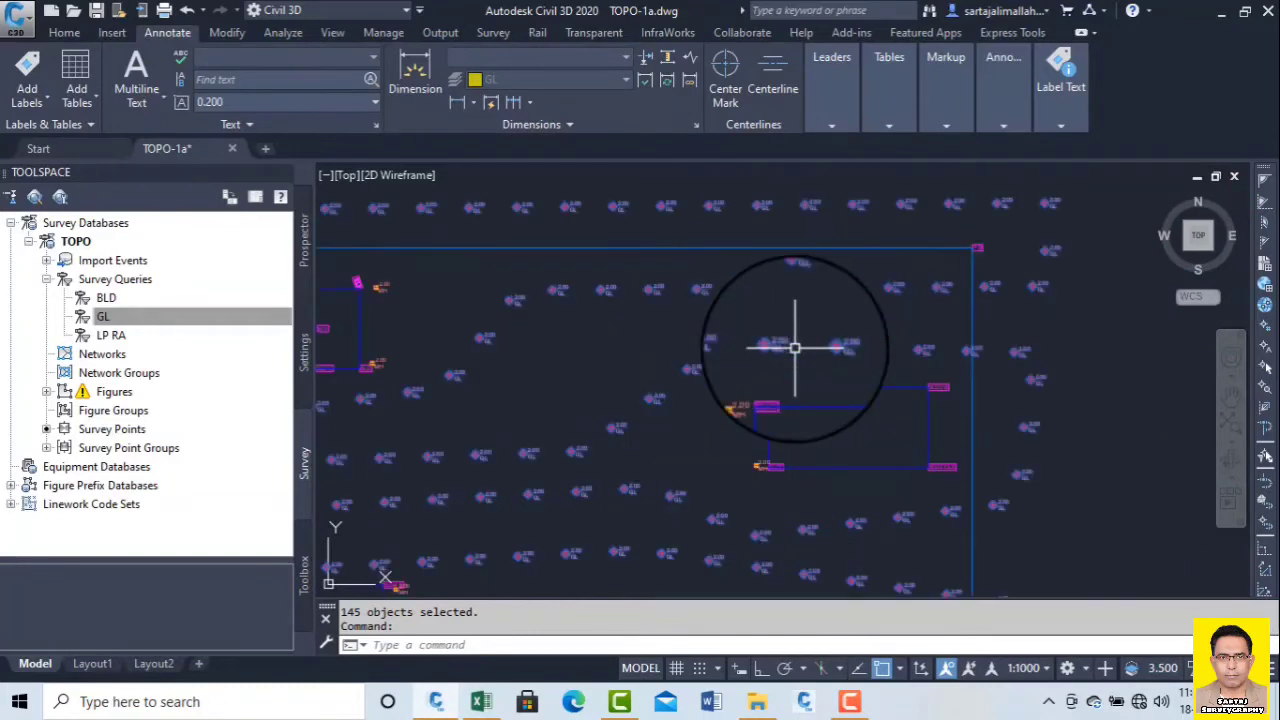
scroll(747, 349, "down", 8)
mouse_move(739, 347)
middle_mouse_down()
mouse_move(706, 405)
mouse_move(591, 396)
middle_mouse_up()
scroll(706, 405, "up", 5)
scroll(700, 400, "down", 3)
scroll(697, 399, "up", 3)
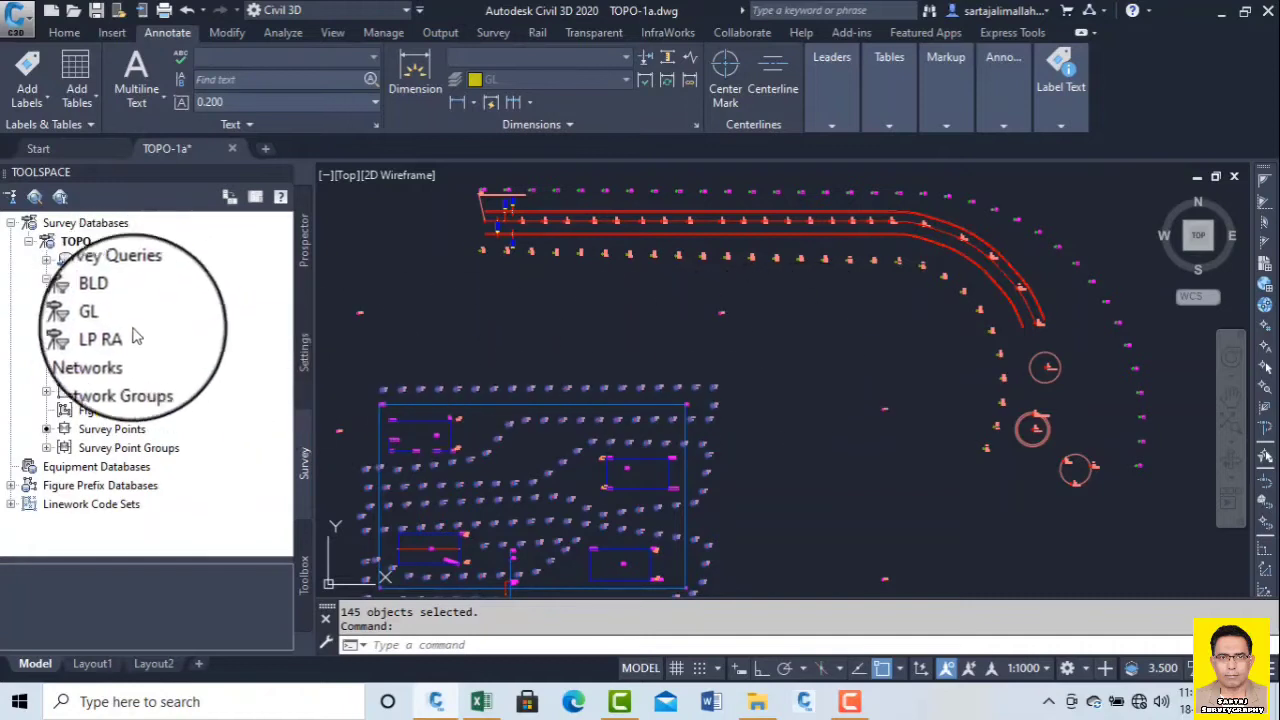
Select the objects of the LP RA survey query in the drawing, and clear the selection after viewing them.
left_click(121, 343)
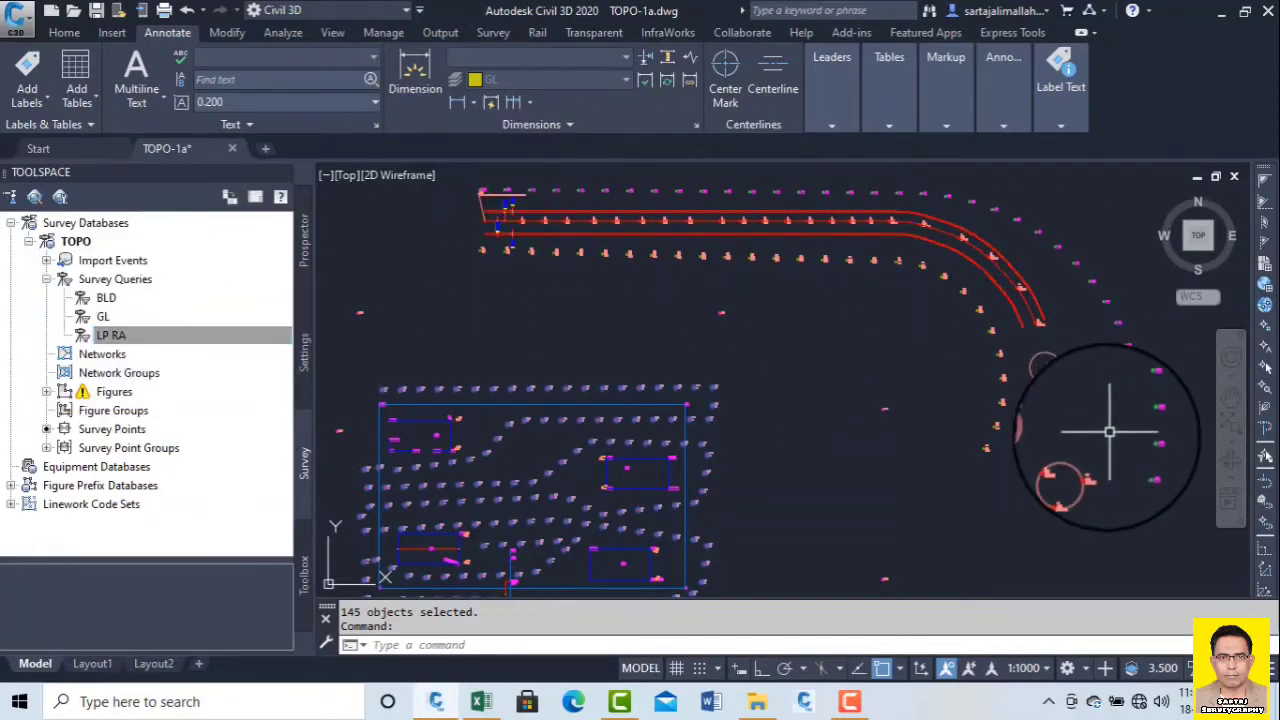
left_click(136, 339)
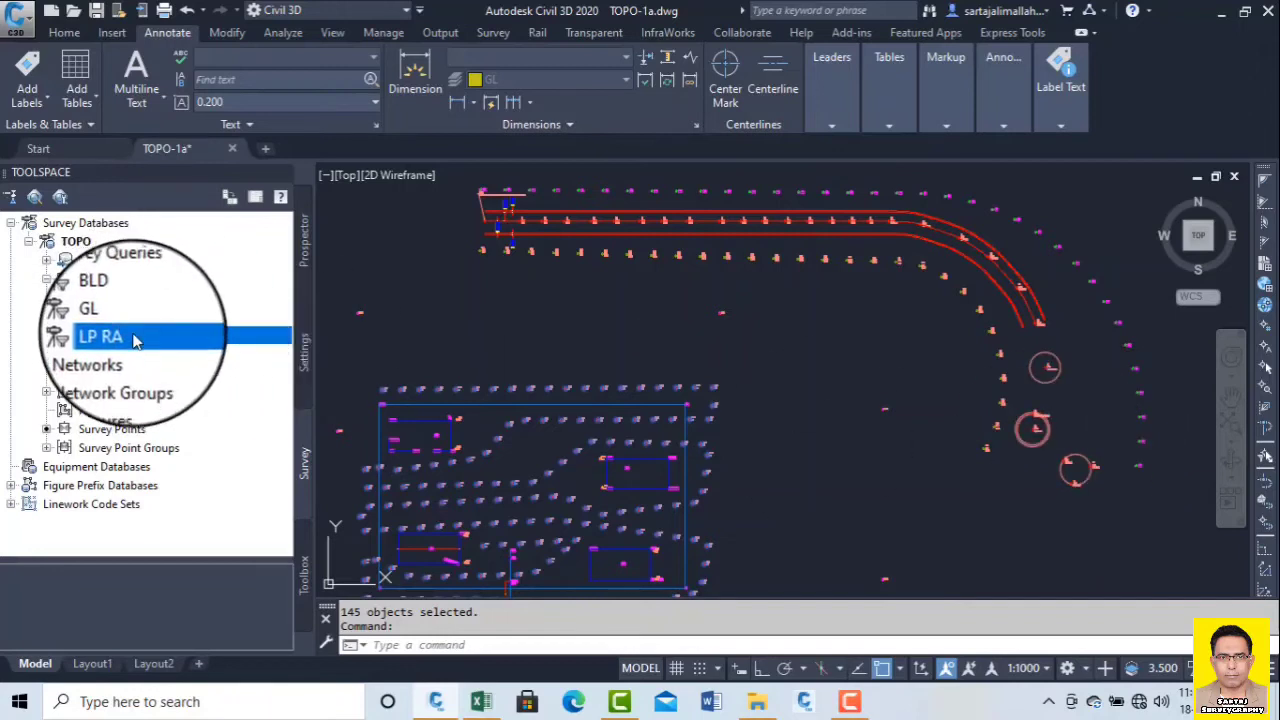
right_click(136, 339)
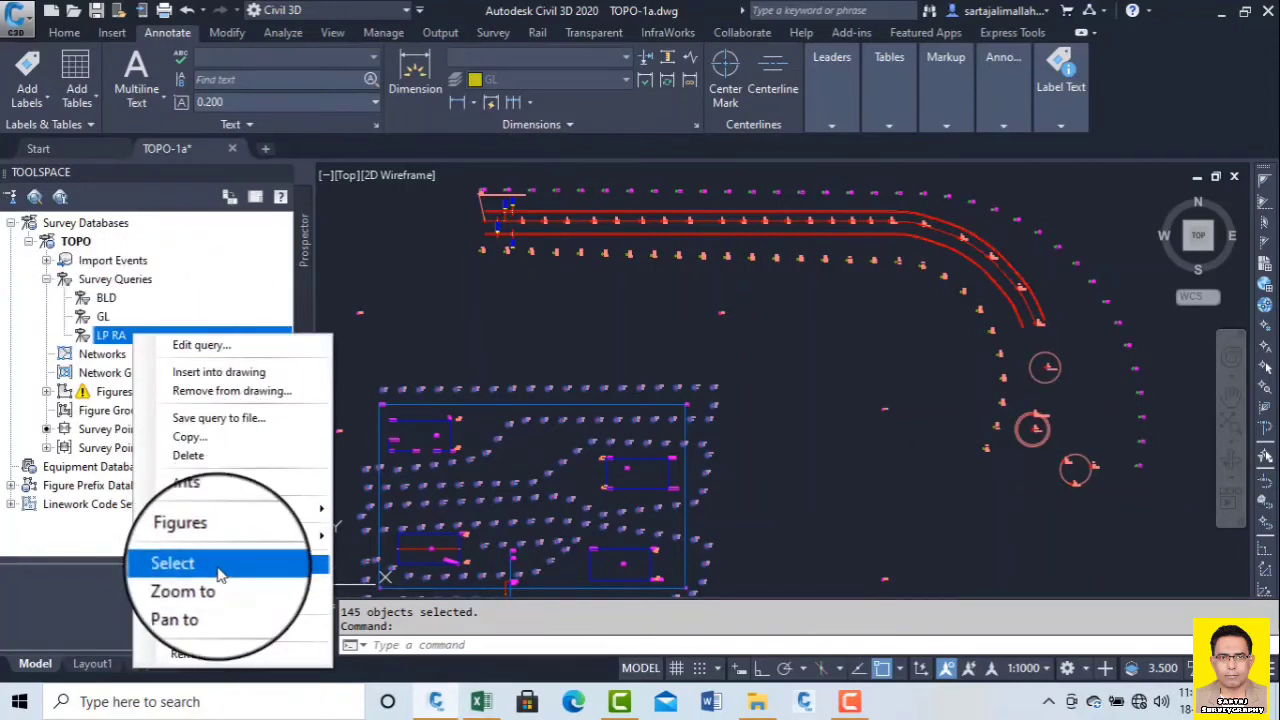
left_click(172, 564)
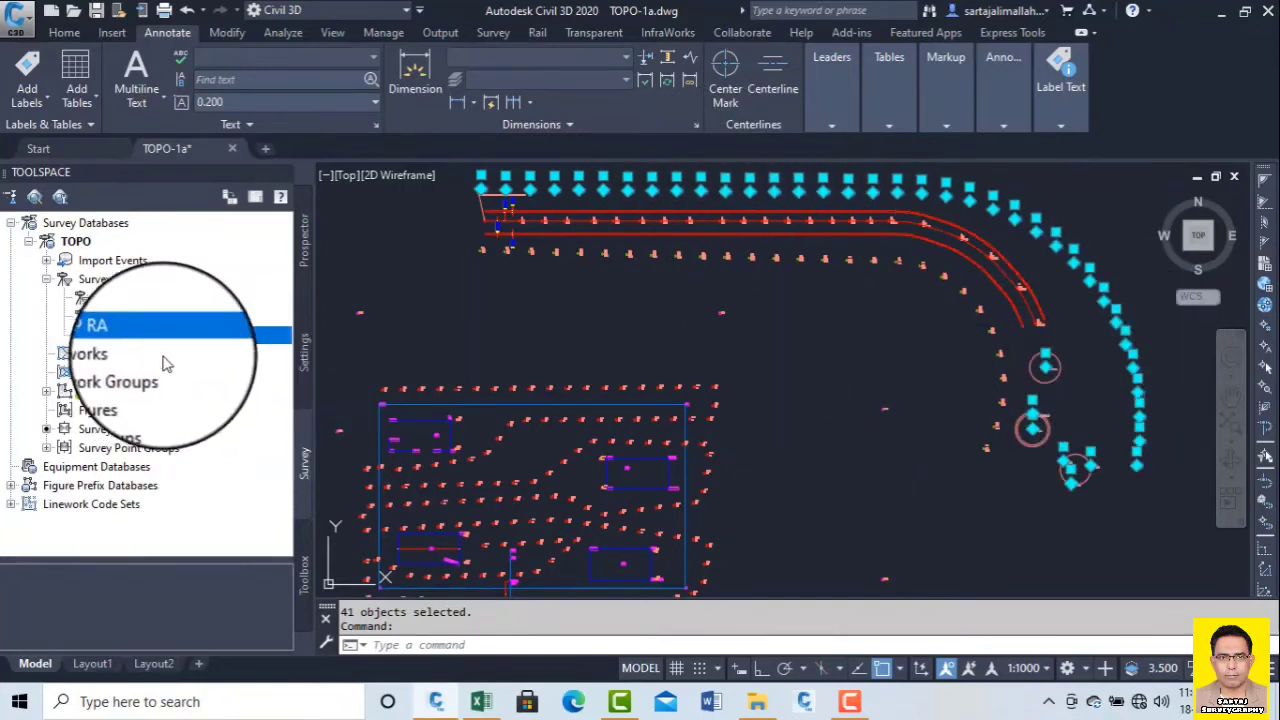
key("Escape")
key("Escape")
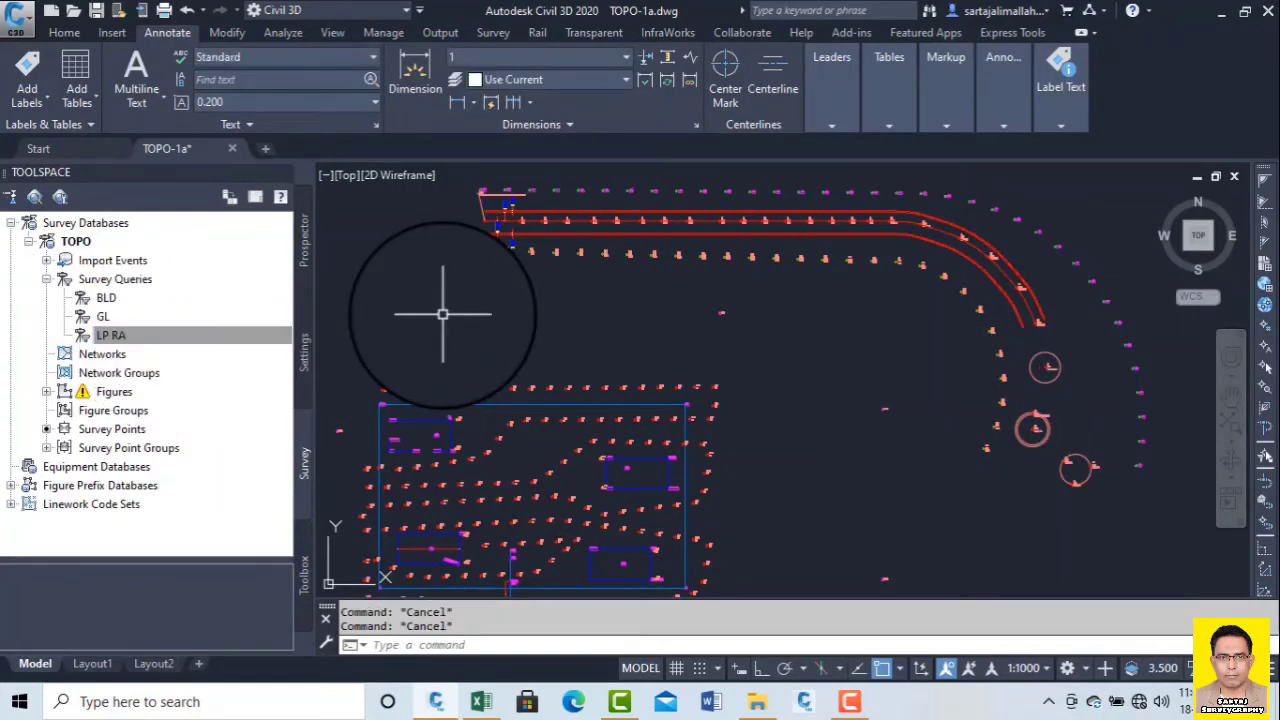
Insert the LP RA survey query into the drawing and select its objects.
right_click(185, 340)
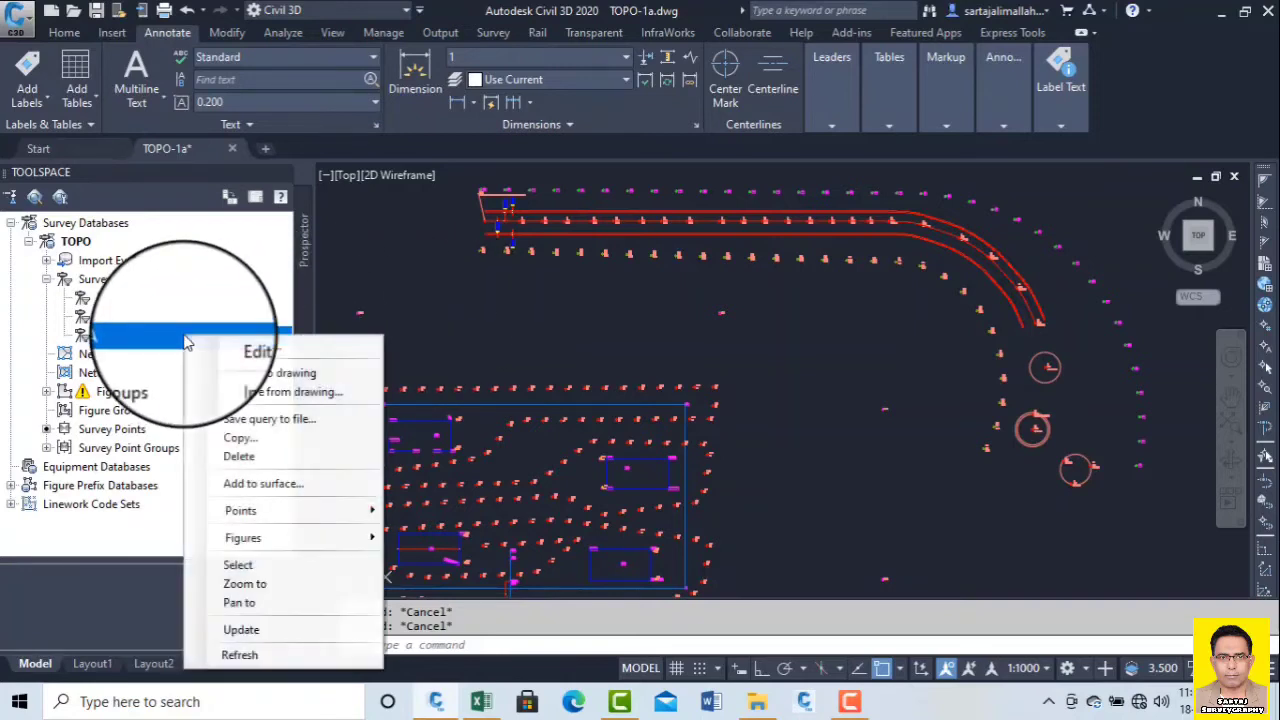
left_click(246, 380)
right_click(165, 342)
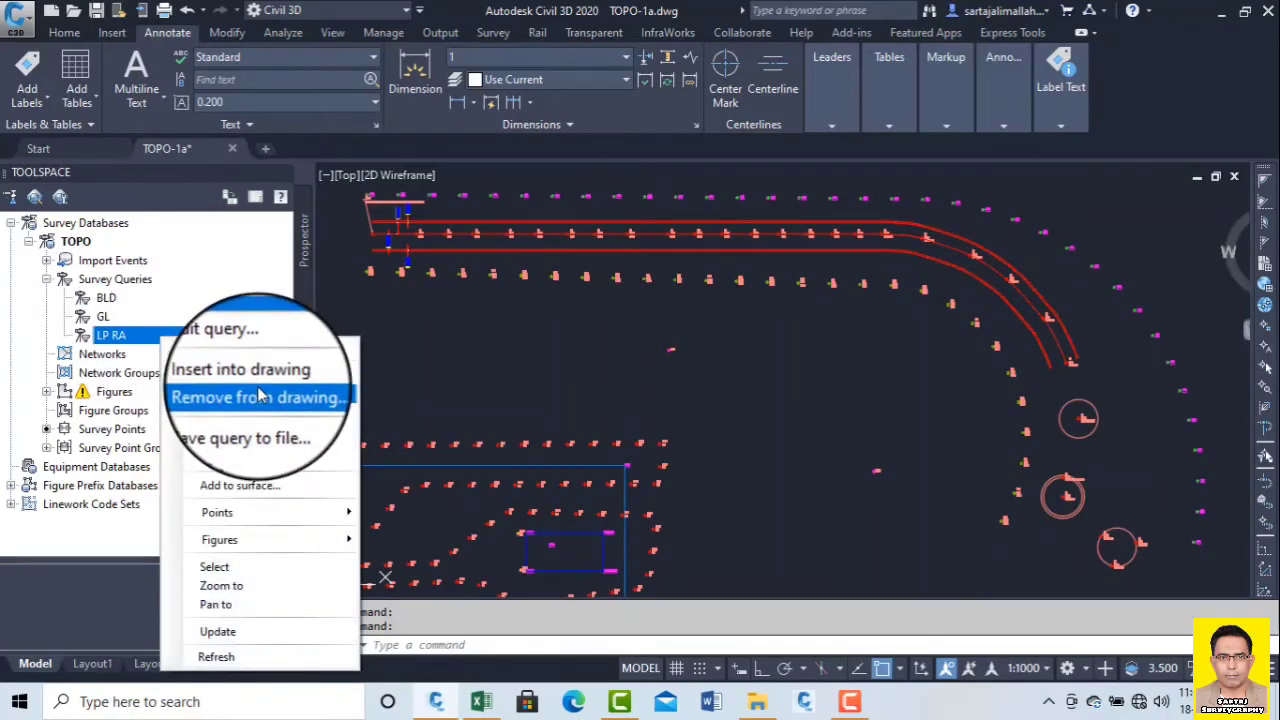
left_click(244, 566)
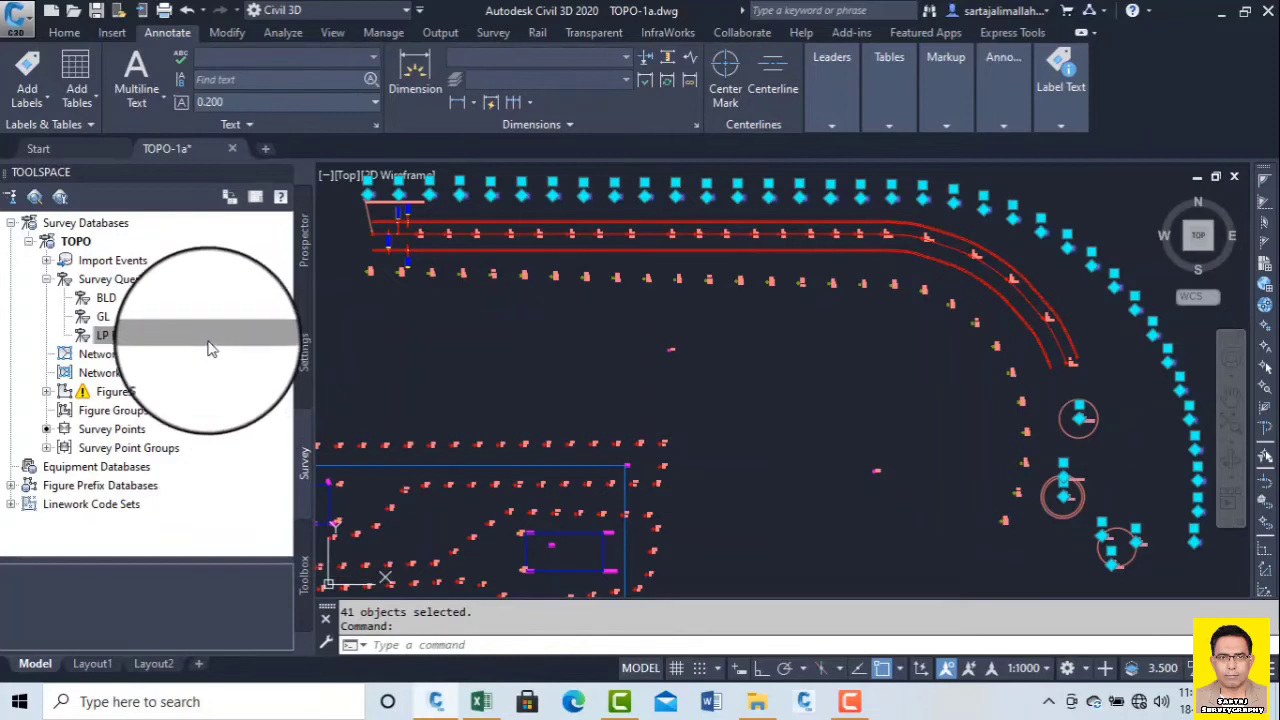
Remove the LP RA survey query's points from the drawing and inspect the road and the circles without them.
right_click(210, 348)
left_click(295, 400)
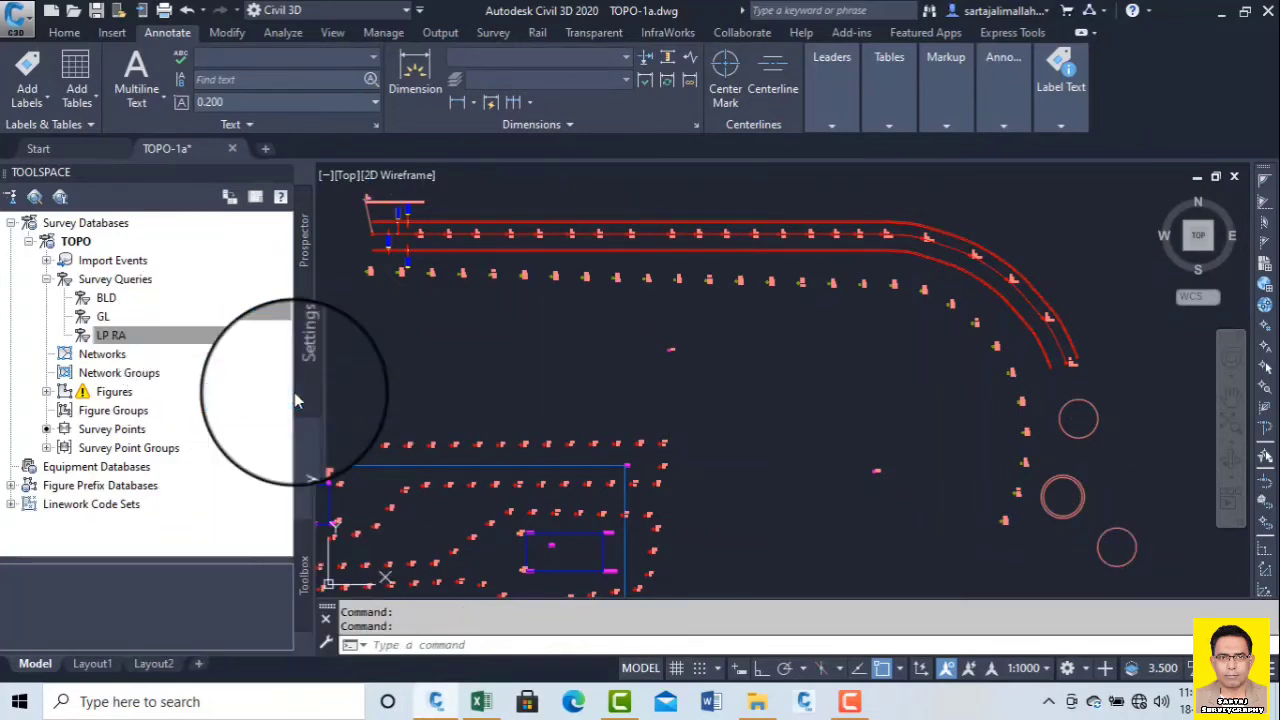
scroll(499, 304, "down", 4)
scroll(755, 402, "up", 6)
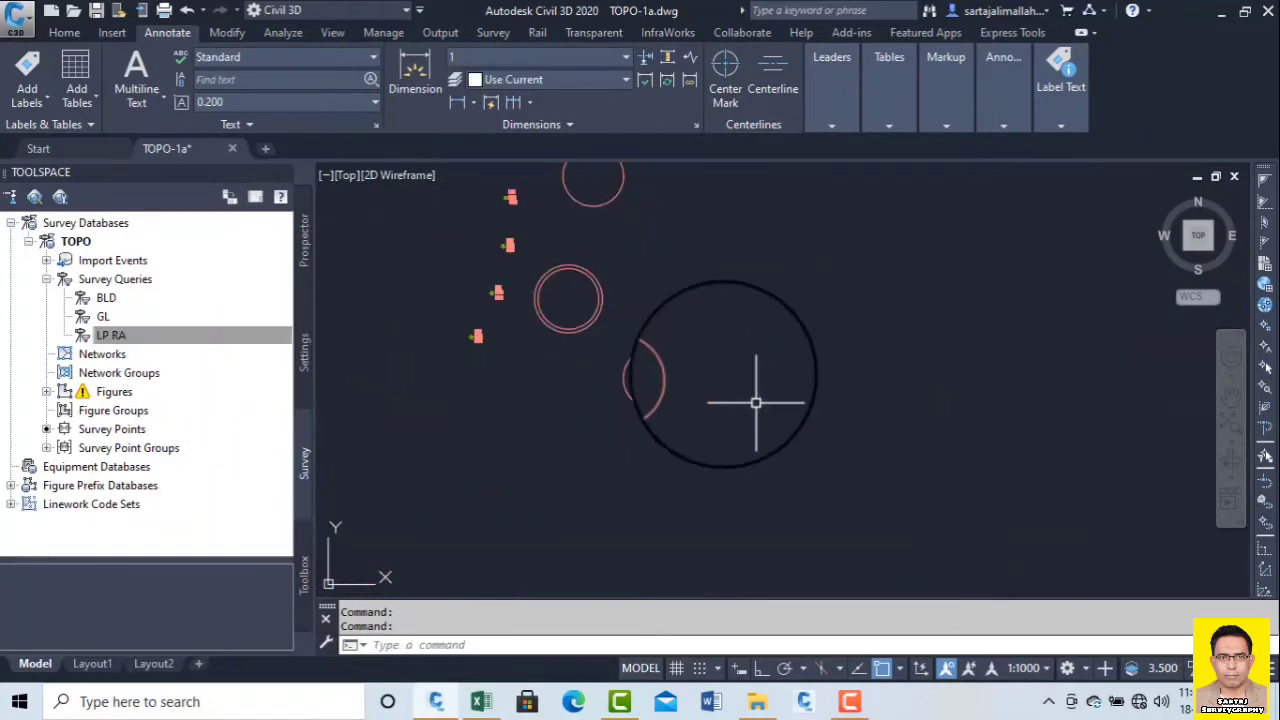
scroll(698, 346, "down", 4)
middle_click_drag(668, 249, 741, 375)
scroll(415, 354, "up", 5)
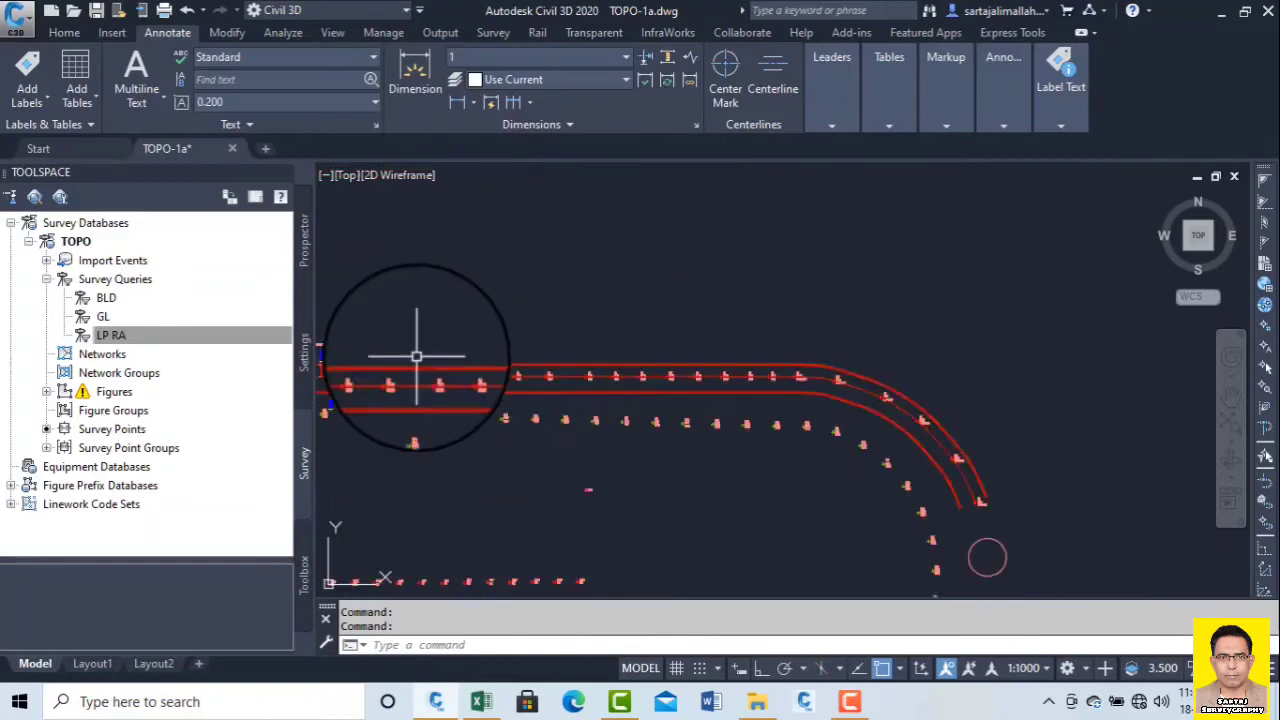
middle_click_drag(423, 354, 630, 323)
scroll(557, 277, "down", 4)
scroll(557, 277, "up", 4)
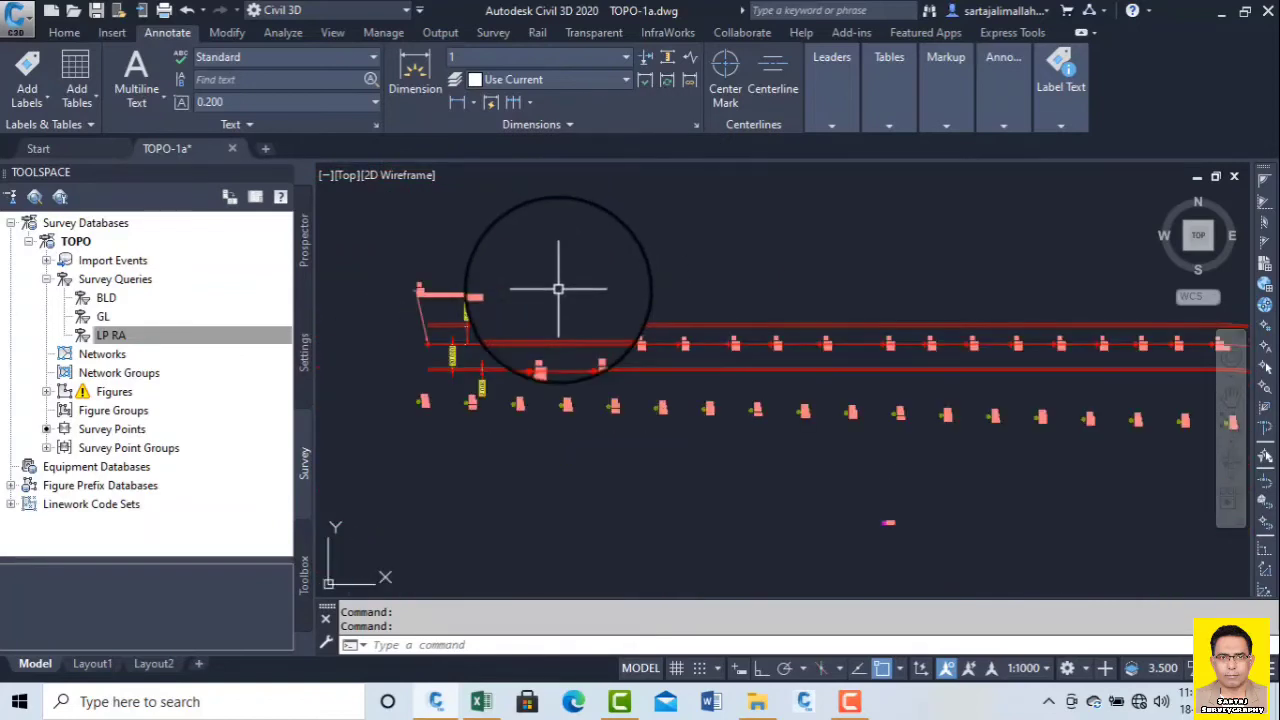
scroll(514, 280, "down", 2)
middle_click_drag(514, 280, 578, 297)
scroll(491, 286, "down", 2)
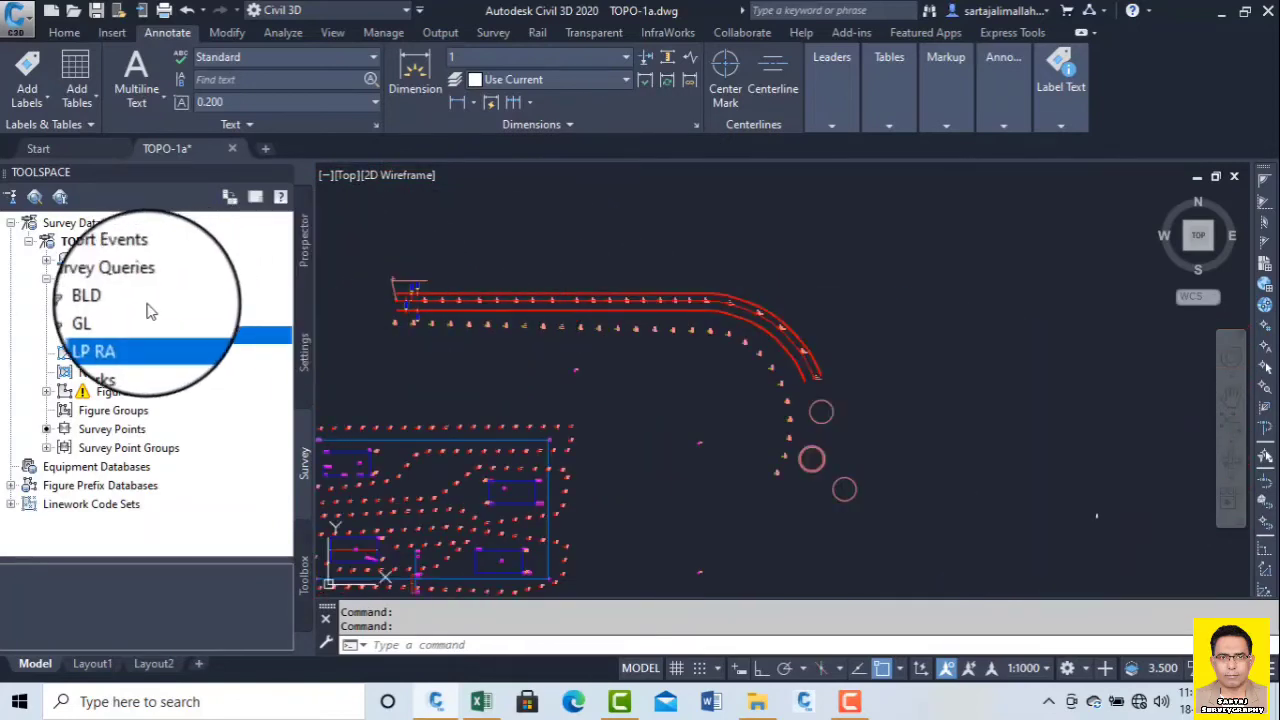
Insert the LP RA survey query into the drawing again and check its points along the curved road.
right_click(143, 345)
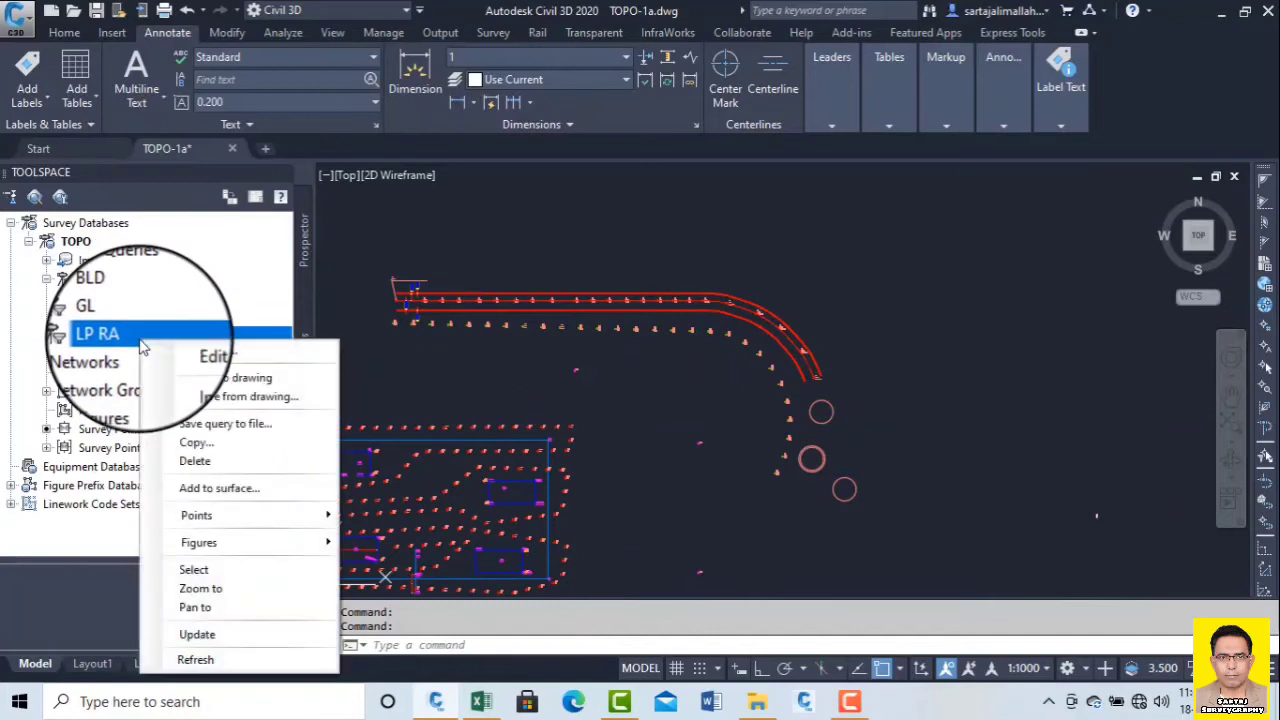
left_click(225, 380)
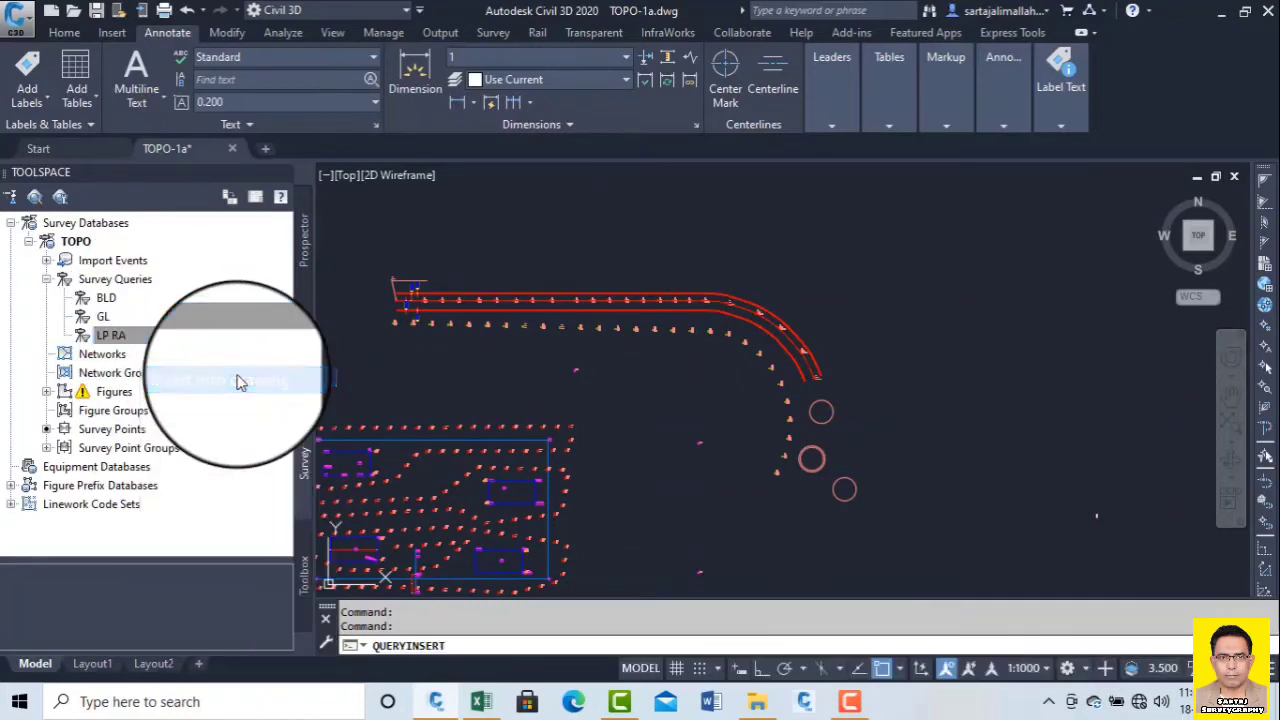
scroll(566, 276, "down", 3)
scroll(803, 325, "up", 6)
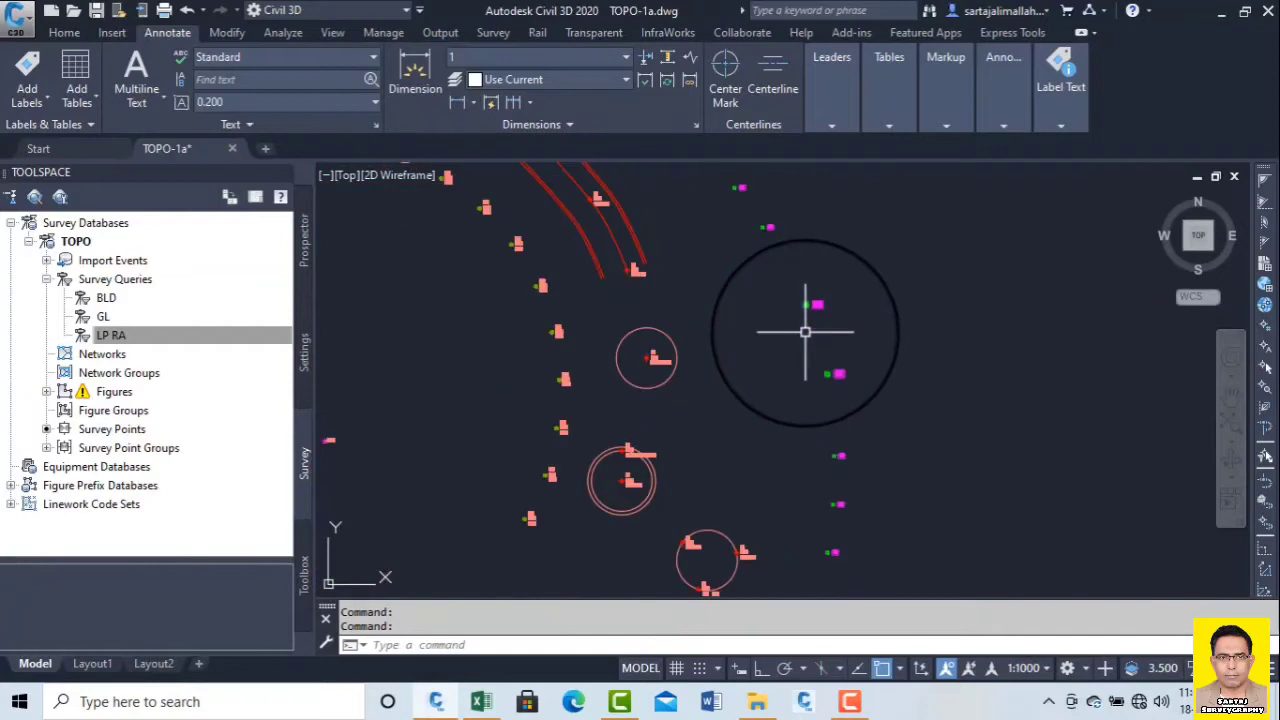
scroll(808, 340, "down", 3)
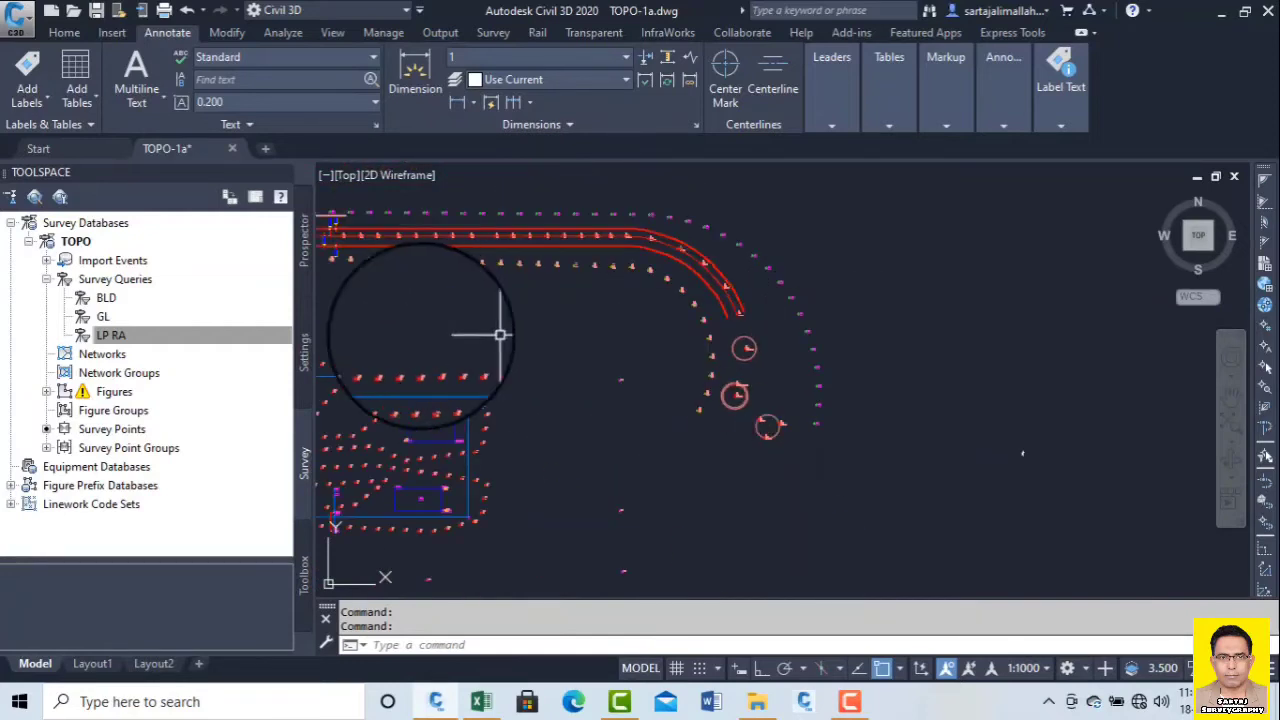
Examine the point labelled WM just below the site's lower boundary line.
middle_click_drag(600, 343, 945, 275)
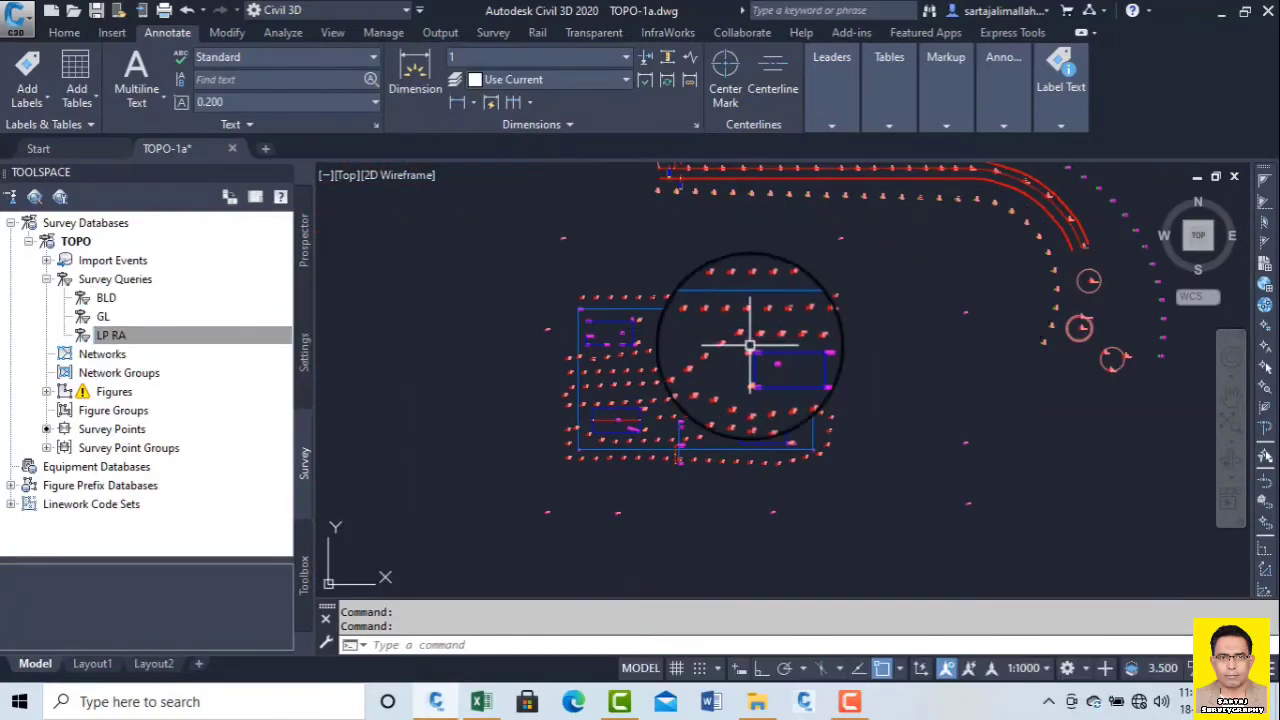
scroll(760, 420, "up", 8)
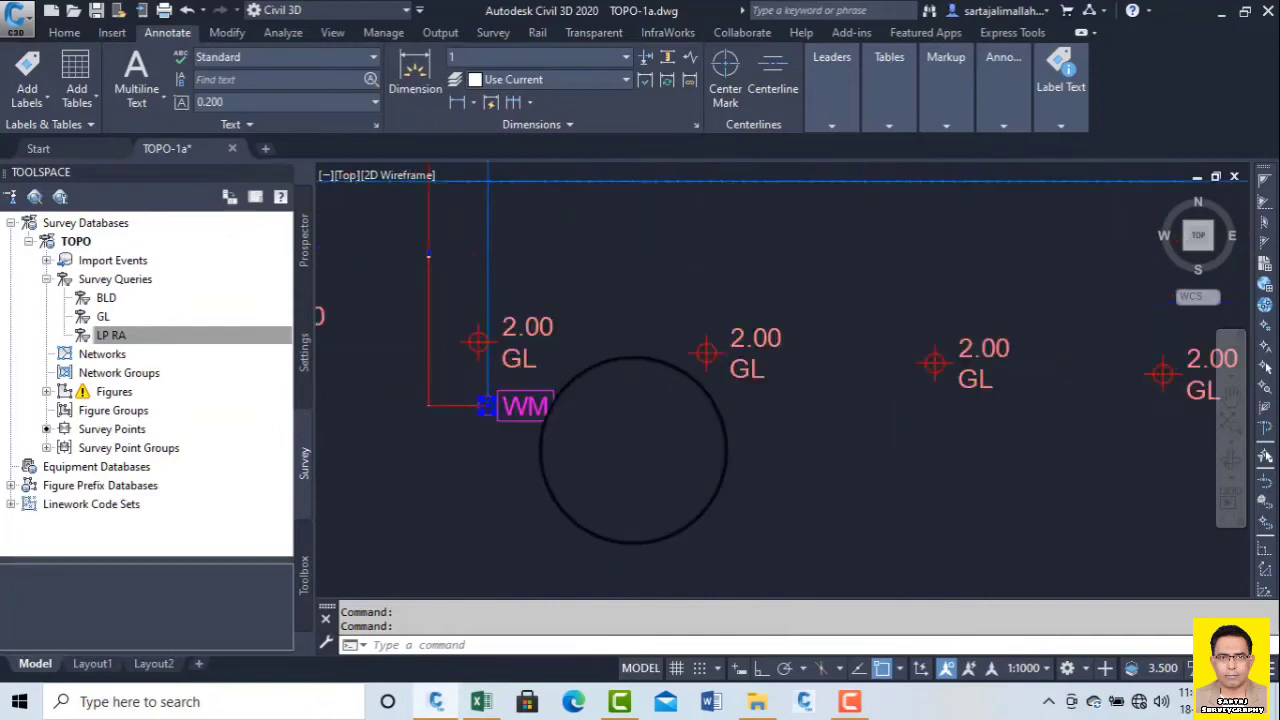
scroll(633, 450, "up", 2)
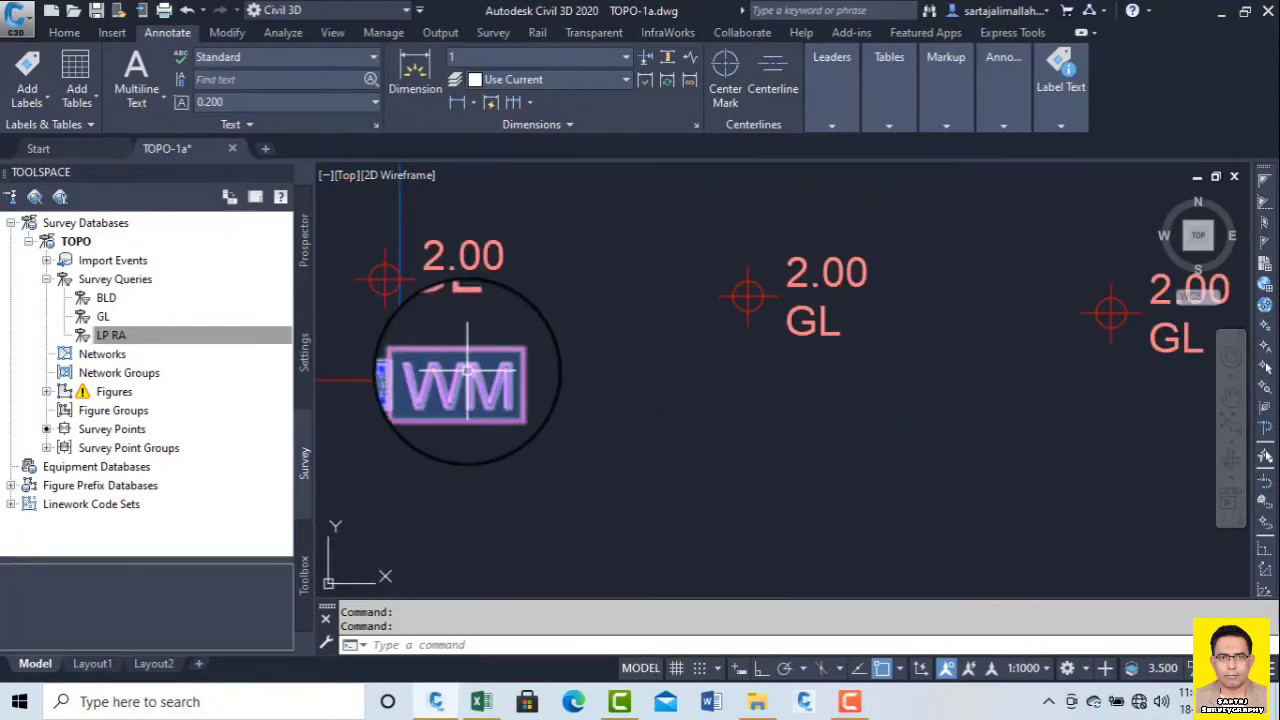
scroll(420, 382, "up", 4)
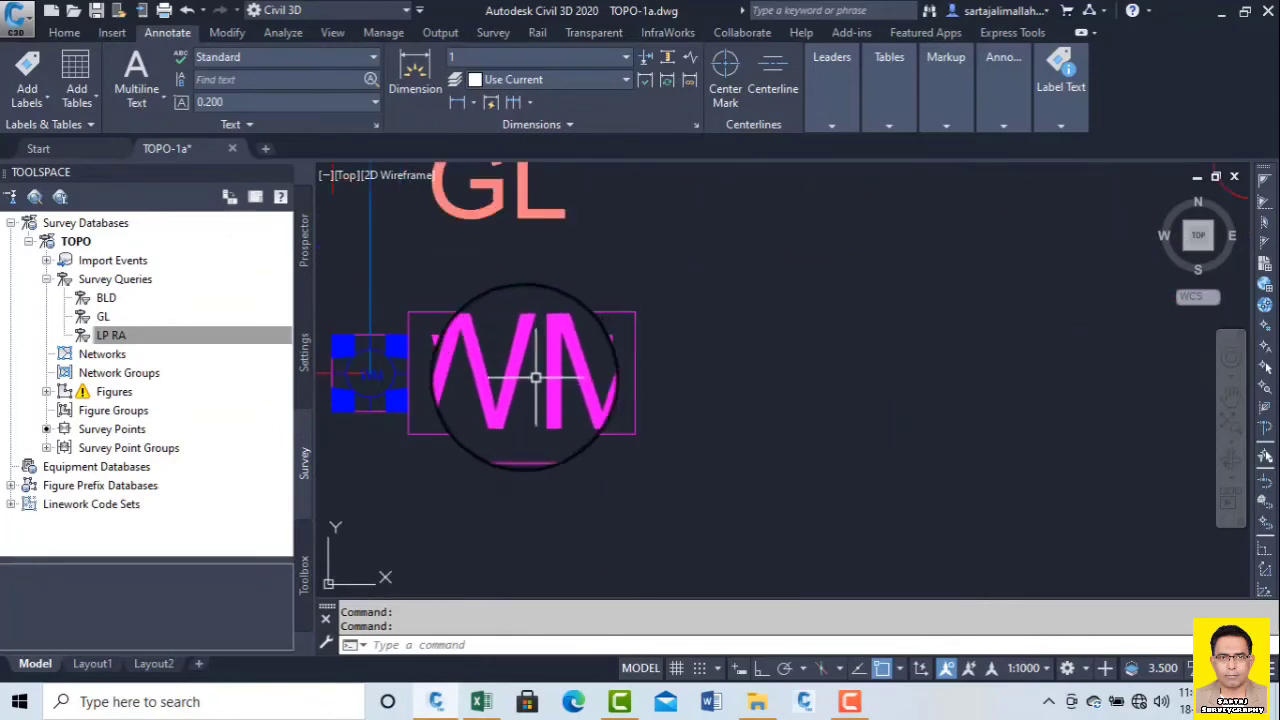
scroll(556, 377, "down", 6)
scroll(556, 377, "down", 4)
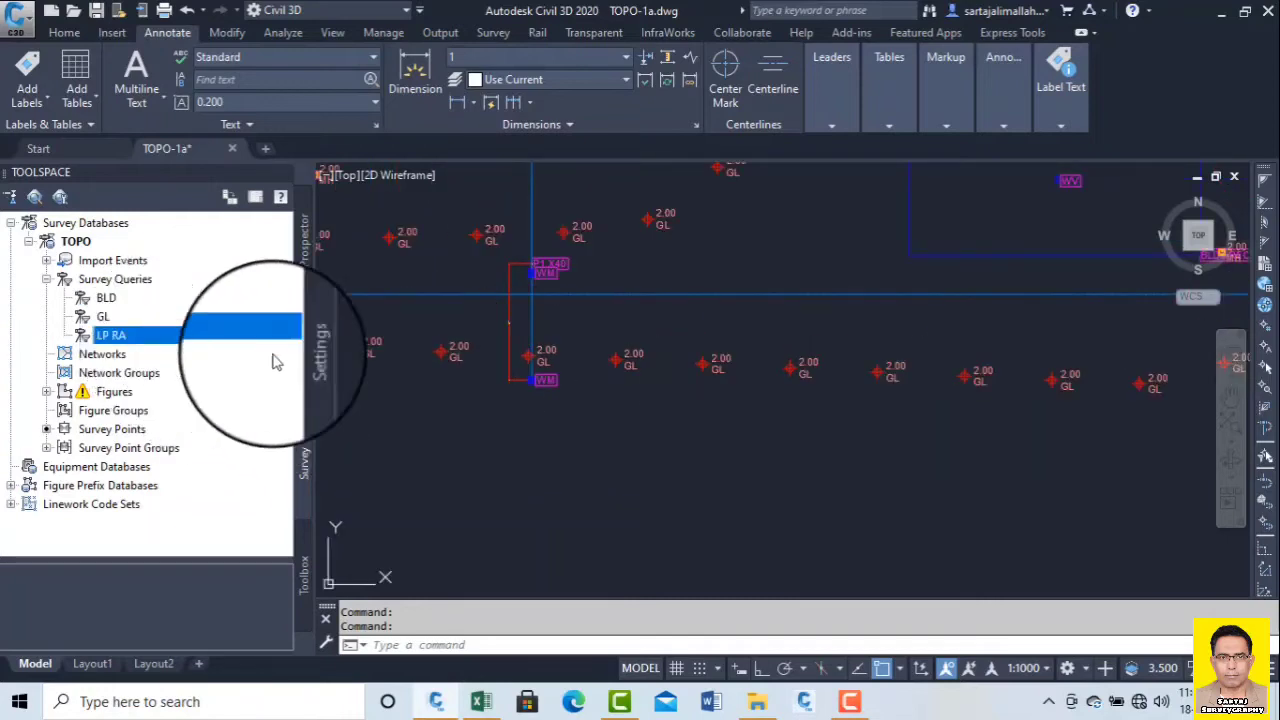
Select the BLD survey query's objects in the drawing and check where they lie on the site.
left_click(150, 335)
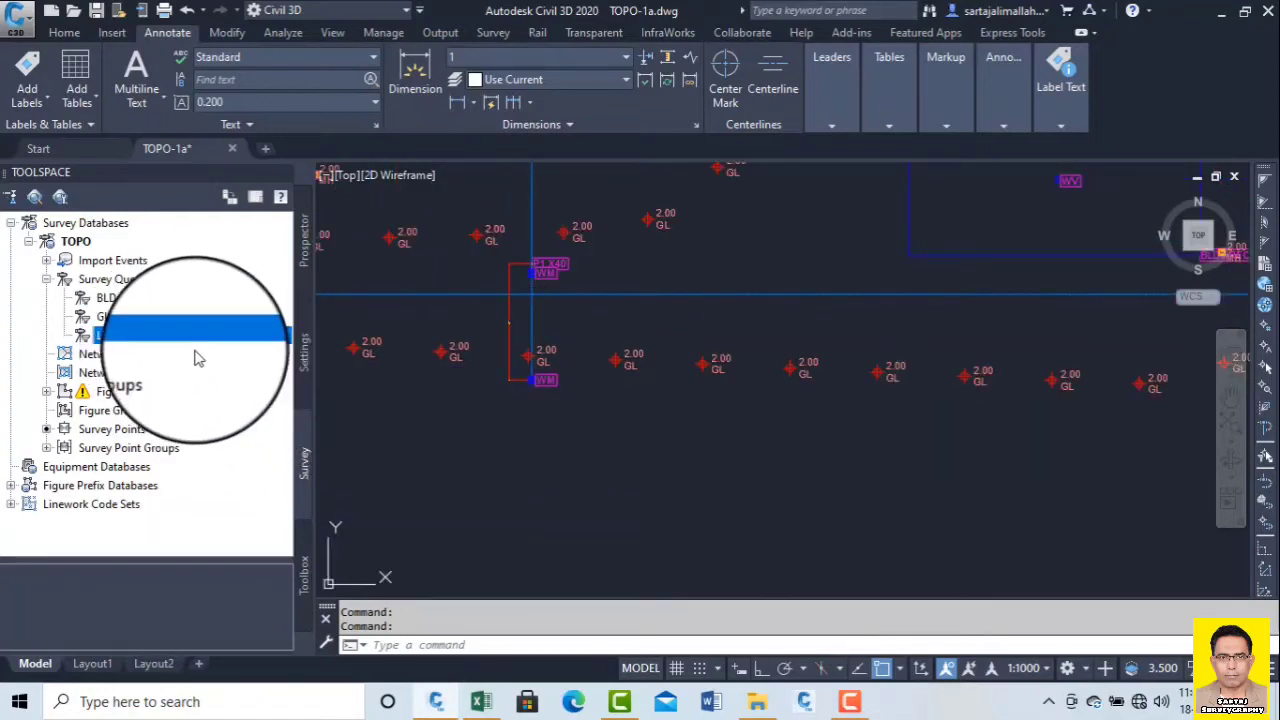
right_click(106, 300)
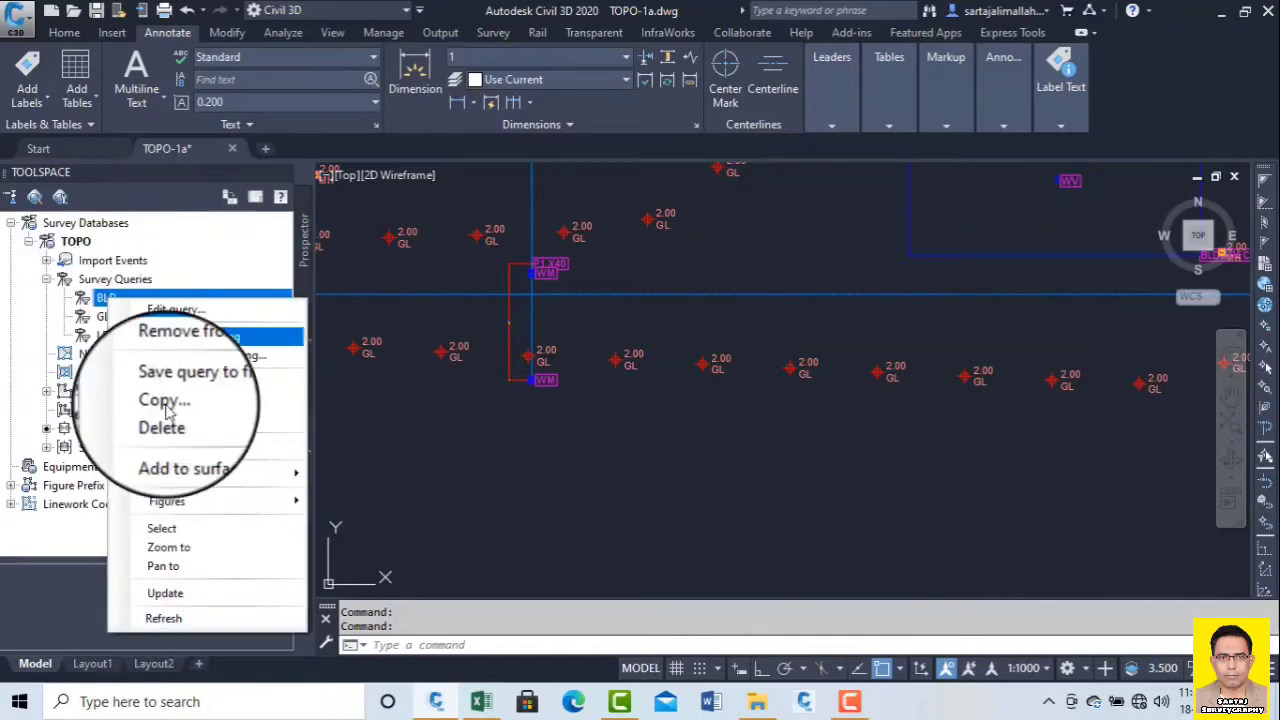
left_click(165, 528)
scroll(571, 371, "down", 5)
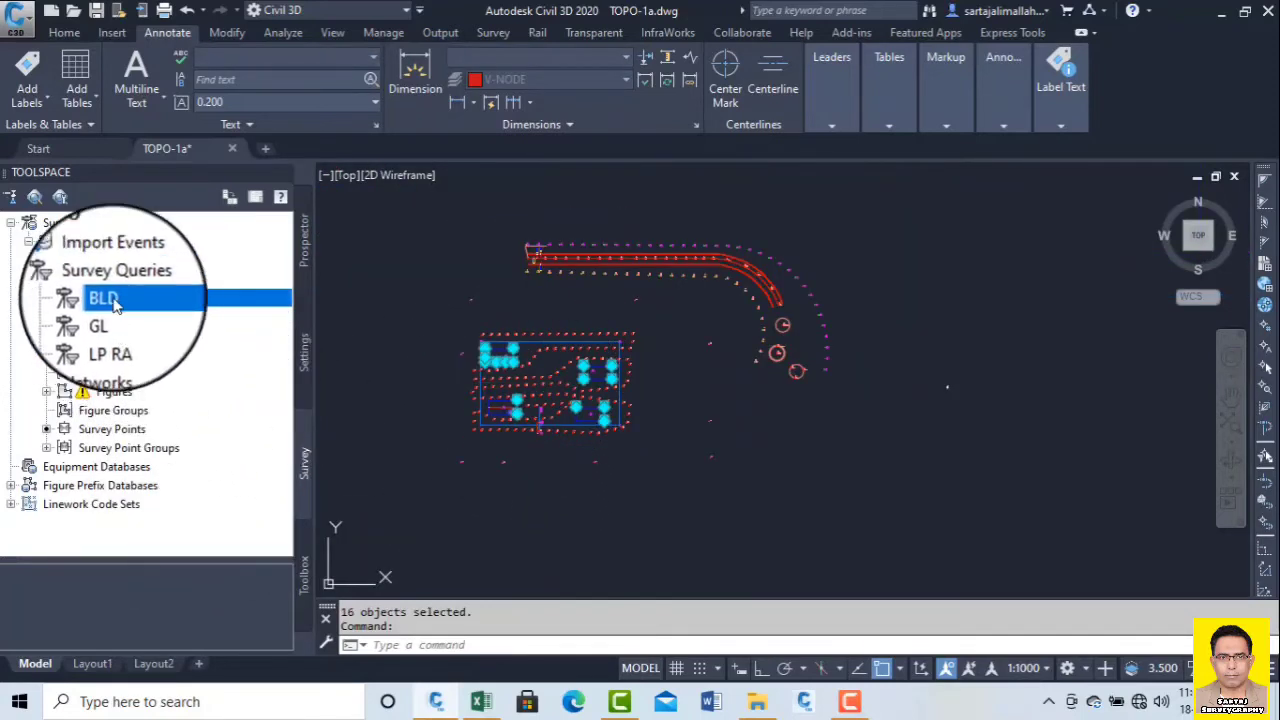
scroll(501, 385, "up", 4)
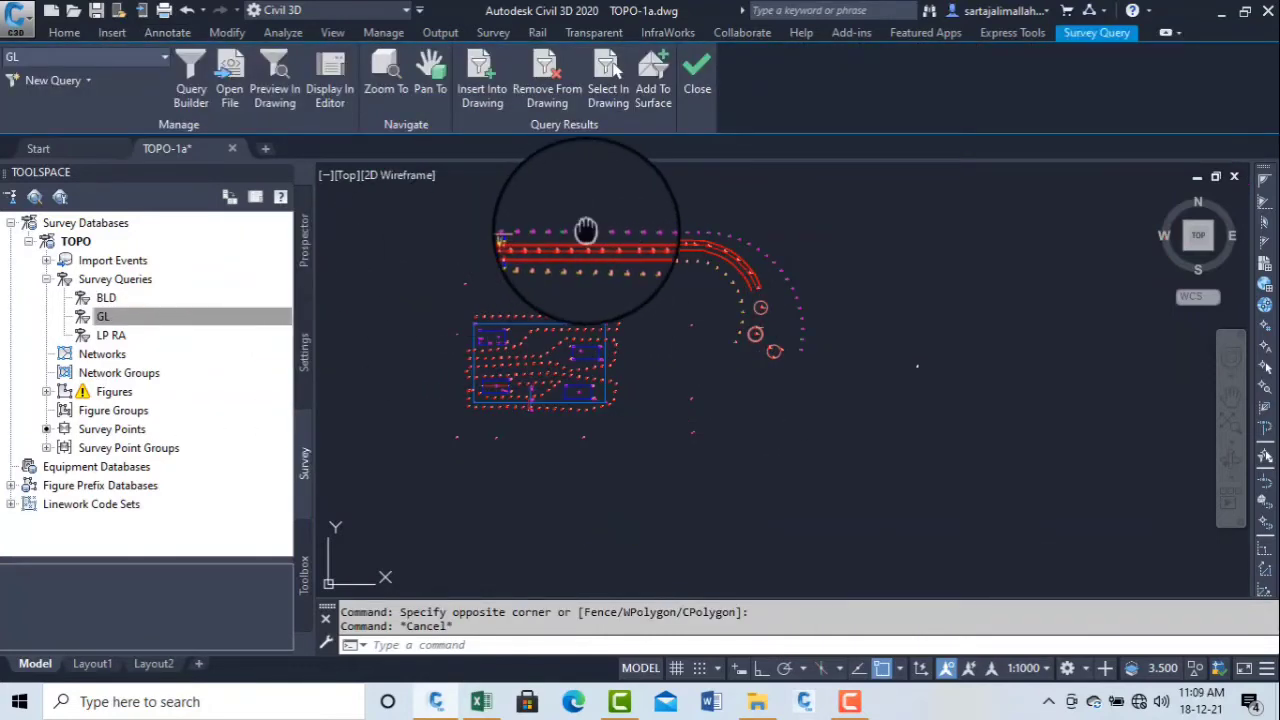
Review the point and figure conditions of the GL survey query in the Survey Query Builder.
middle_click_drag(585, 231, 723, 269)
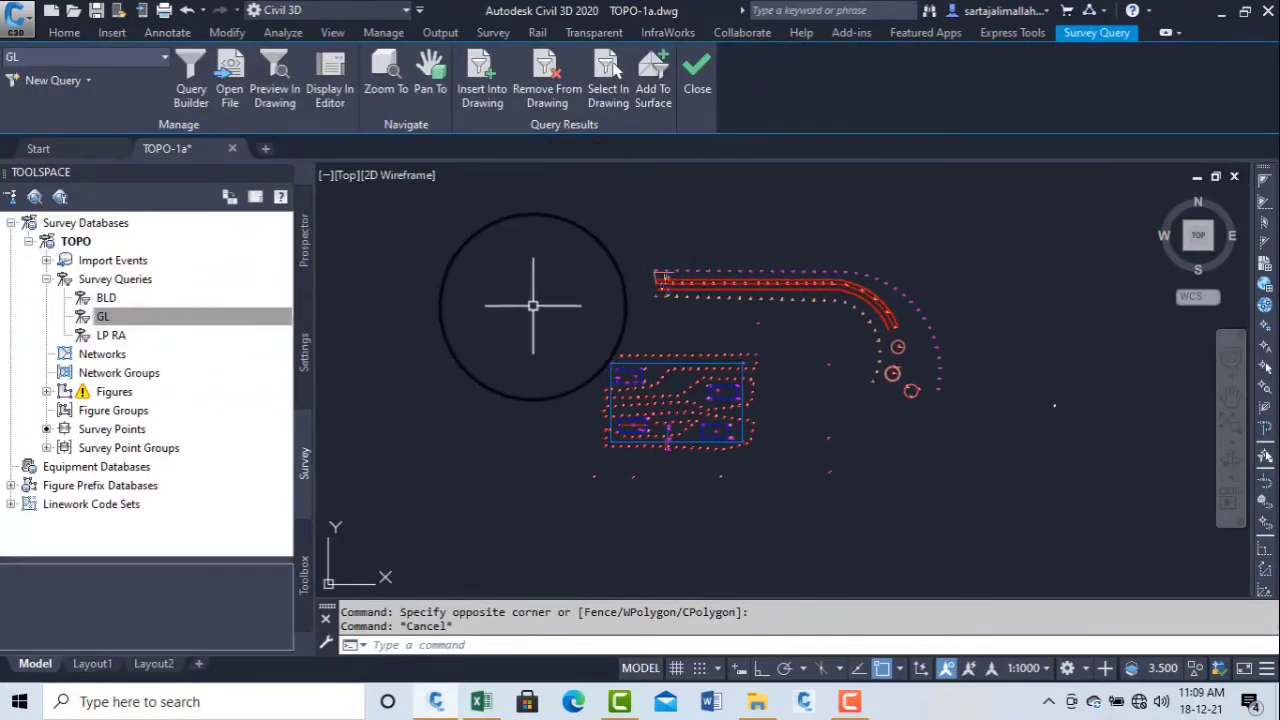
left_click(130, 316)
right_click(130, 316)
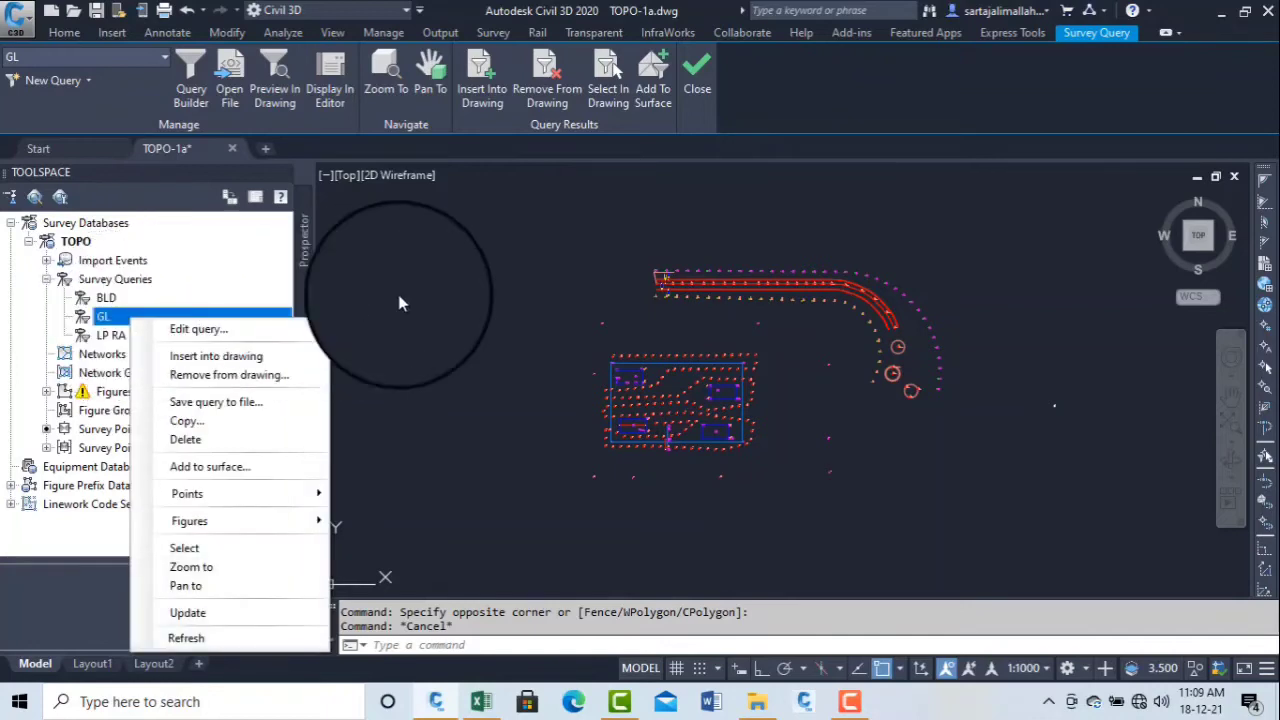
left_click(64, 32)
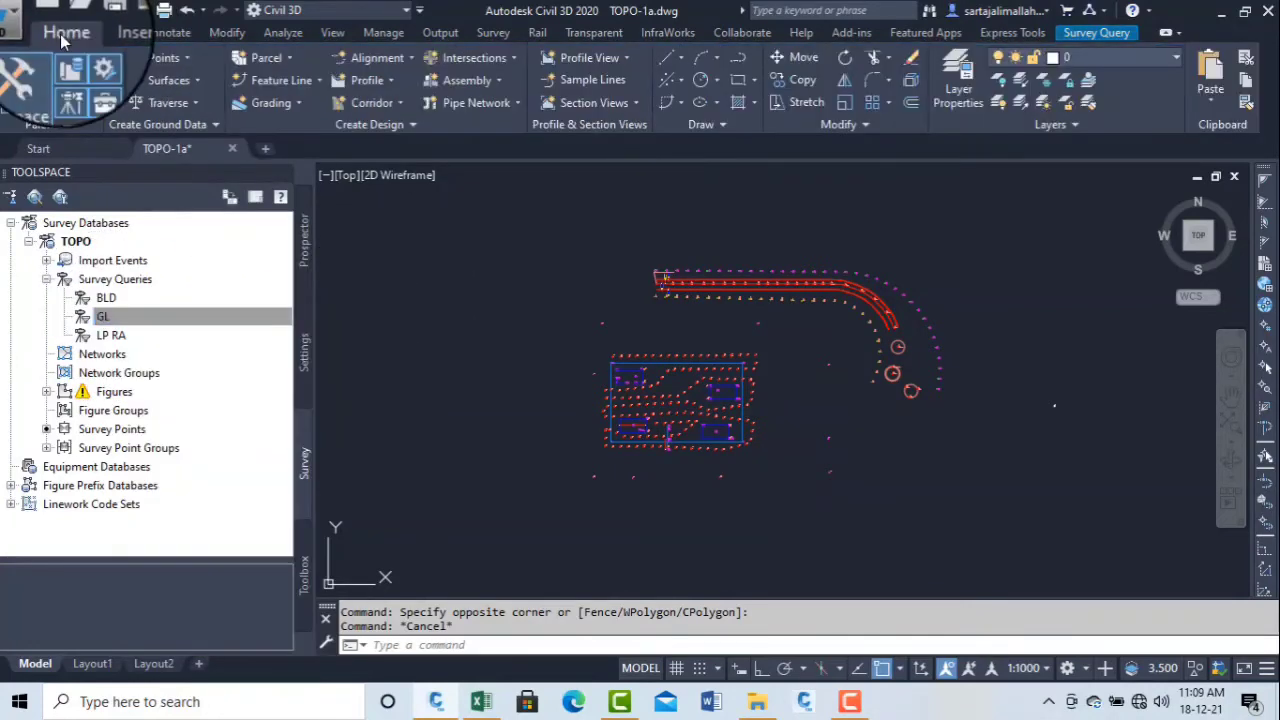
right_click(100, 322)
left_click(172, 324)
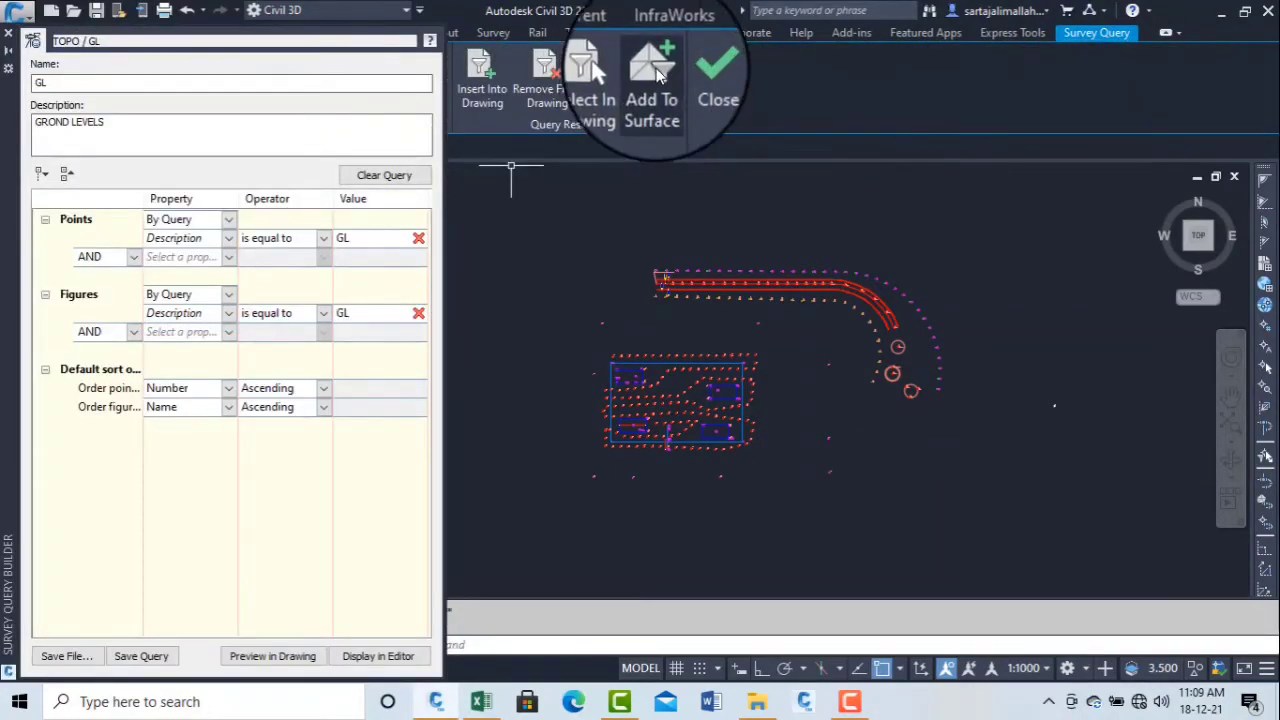
left_click(9, 34)
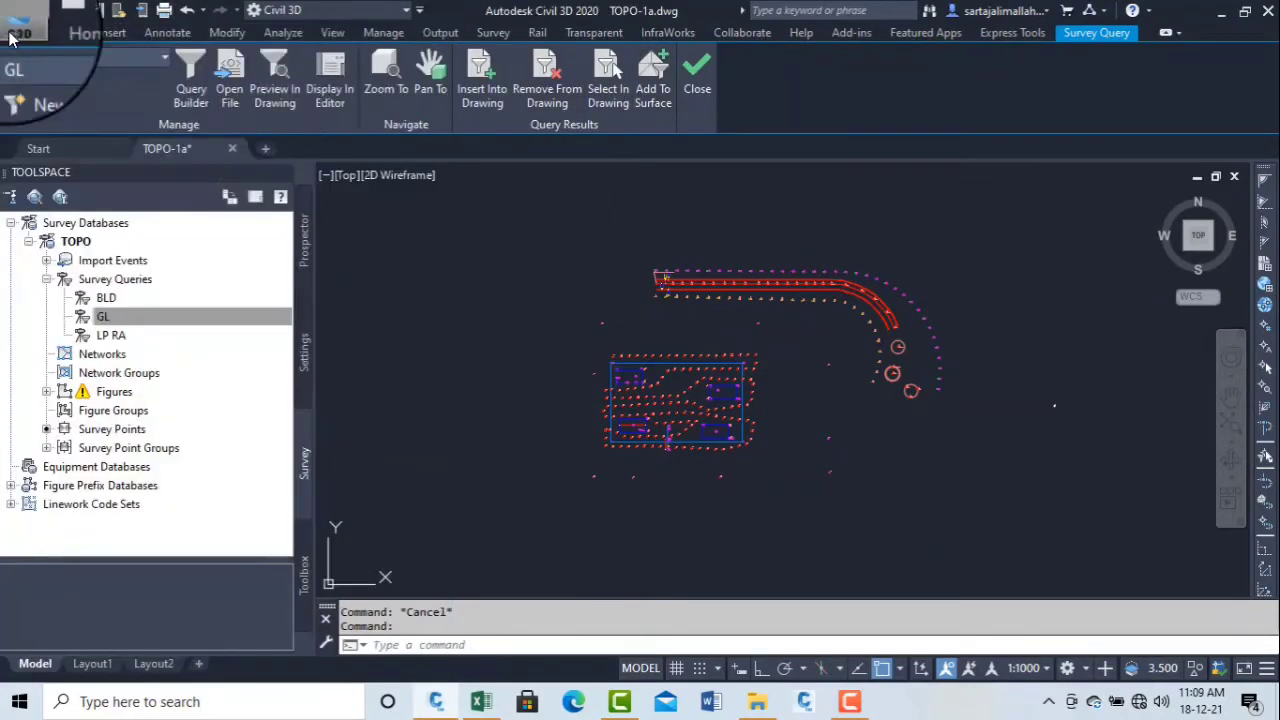
Start adding survey query results to a surface, with only the GL query included.
left_click(655, 97)
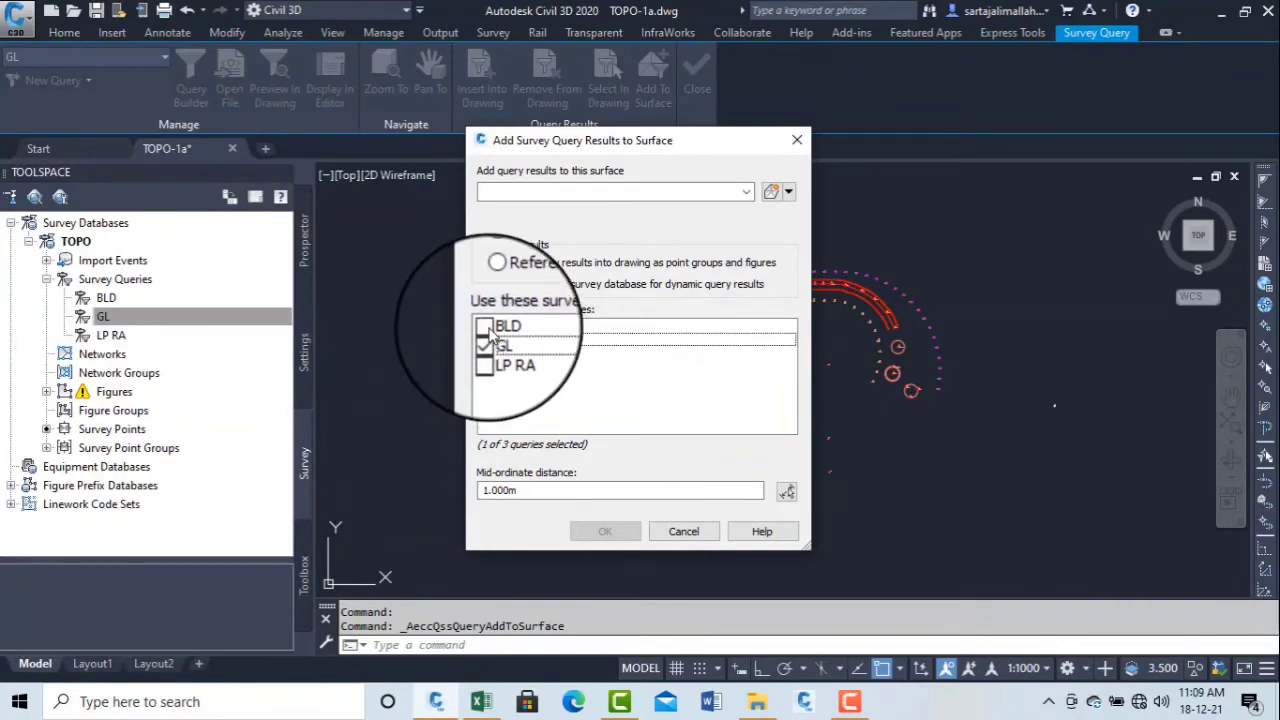
left_click(484, 322)
left_click(486, 355)
left_click(486, 355)
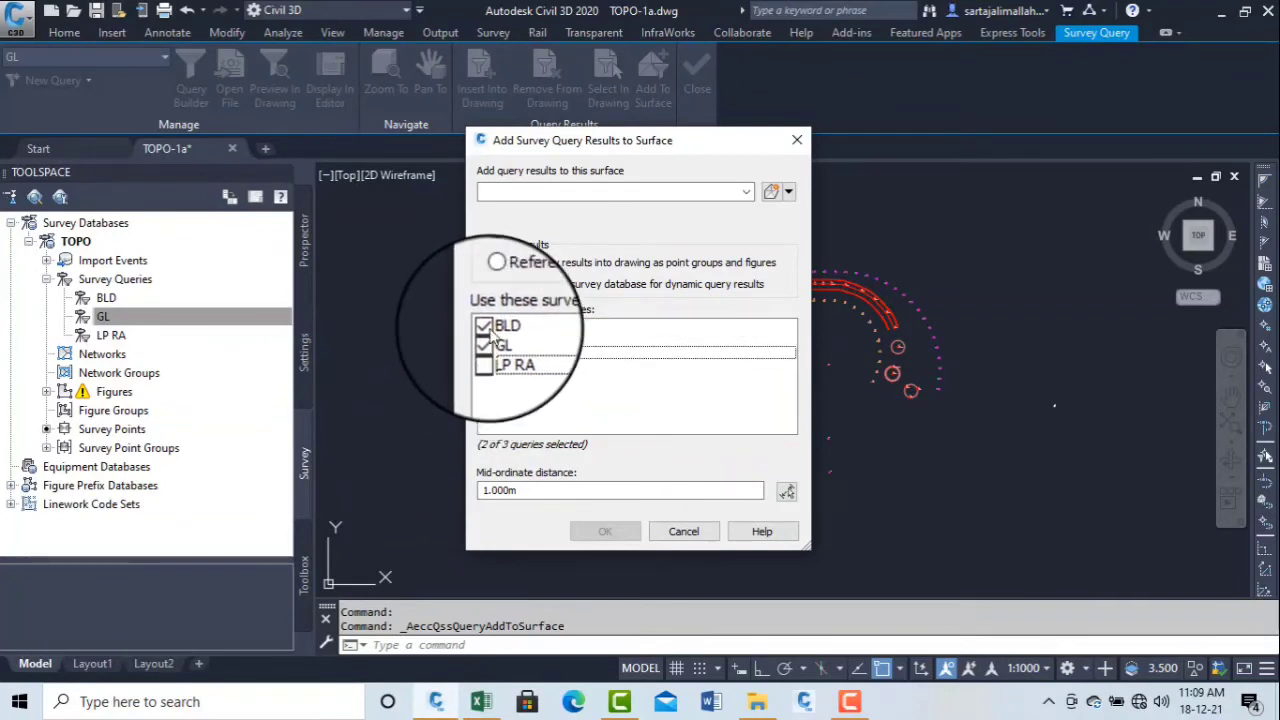
left_click(484, 324)
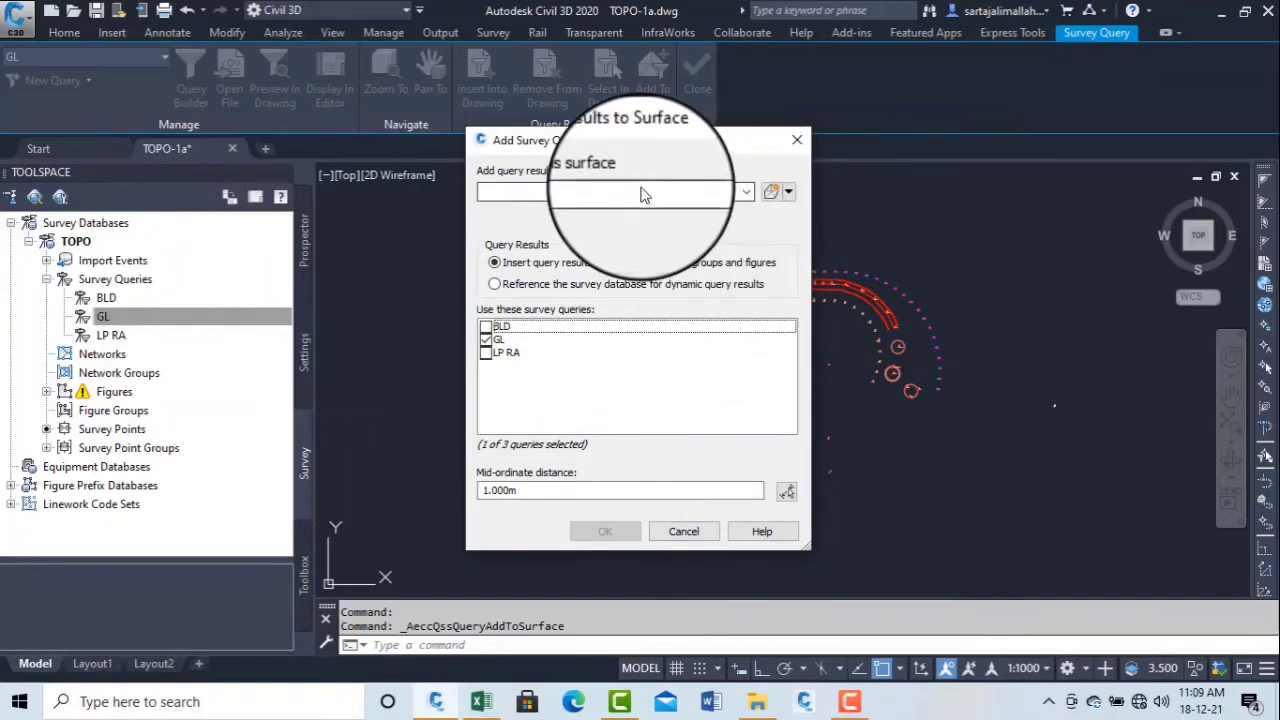
Create a new TIN surface named GL as the target for the query results.
left_click(772, 193)
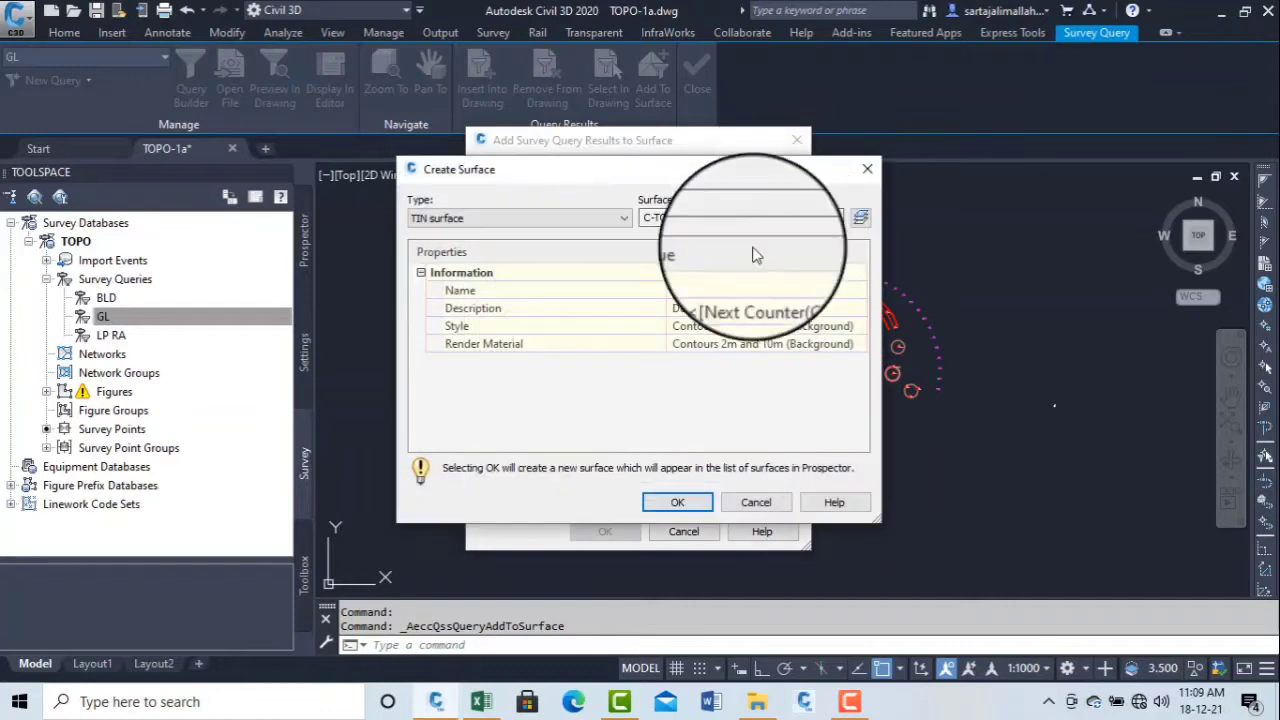
left_click(800, 289)
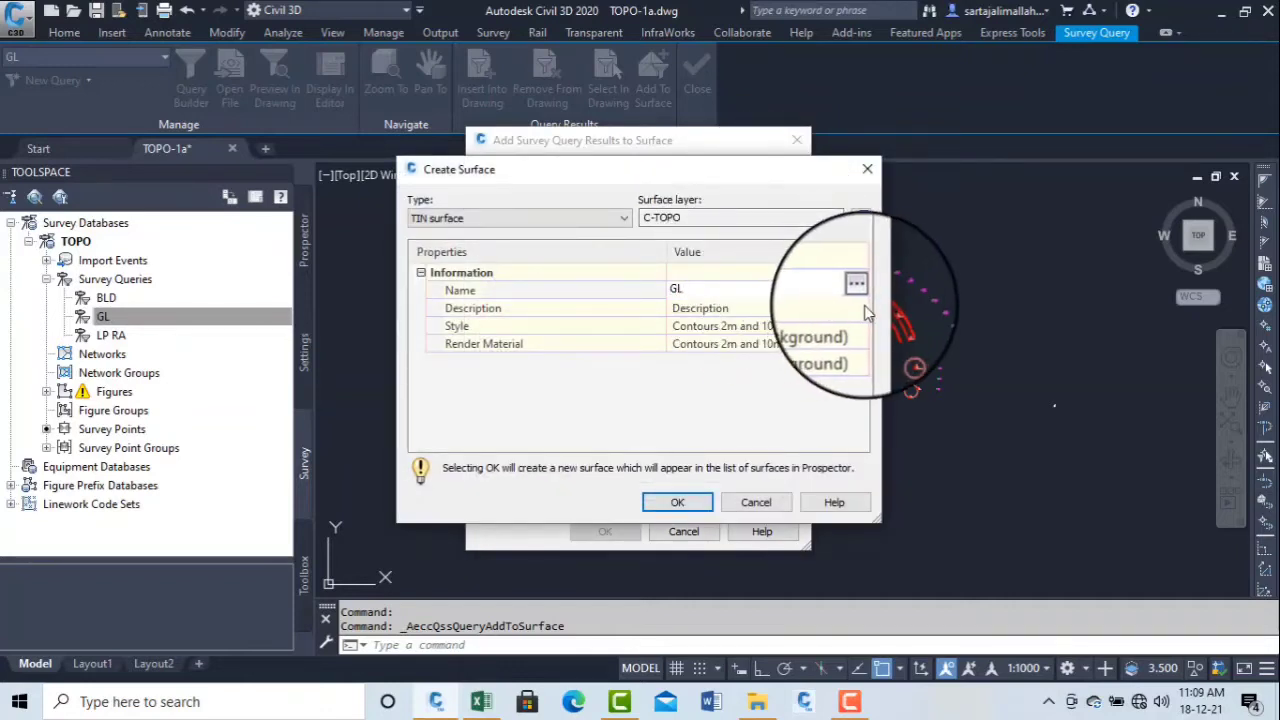
left_click(673, 503)
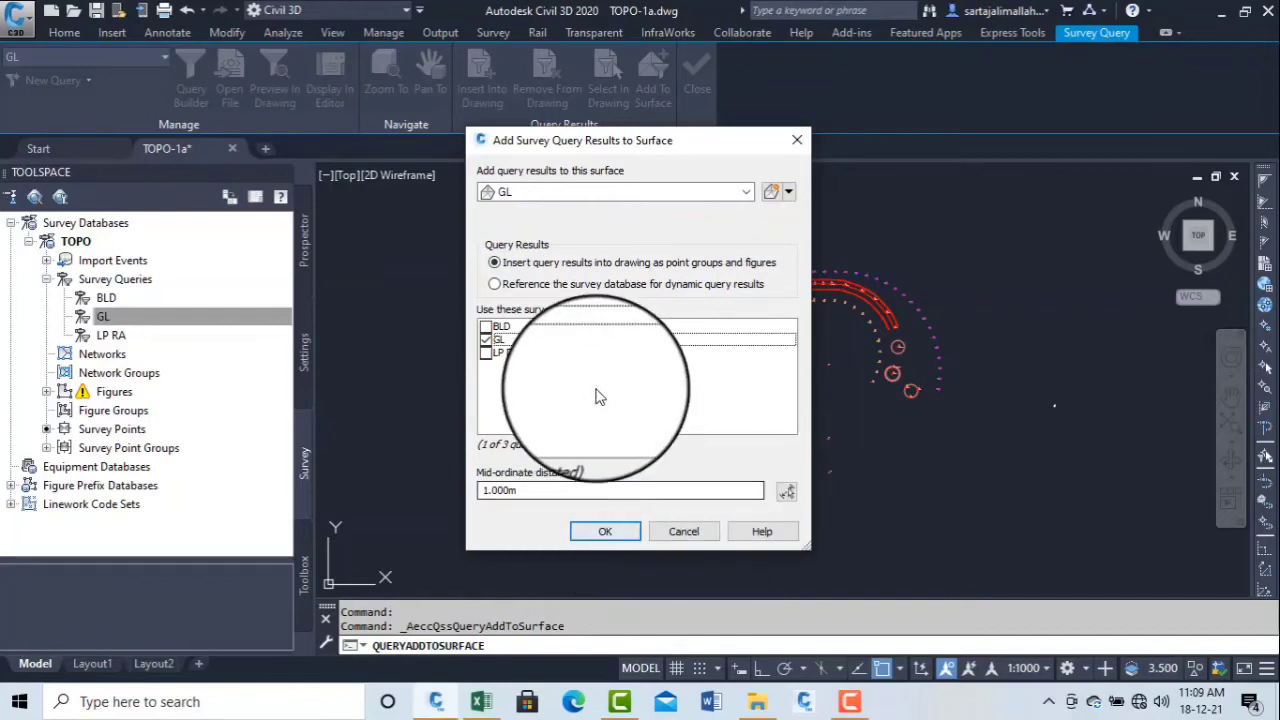
left_click(776, 195)
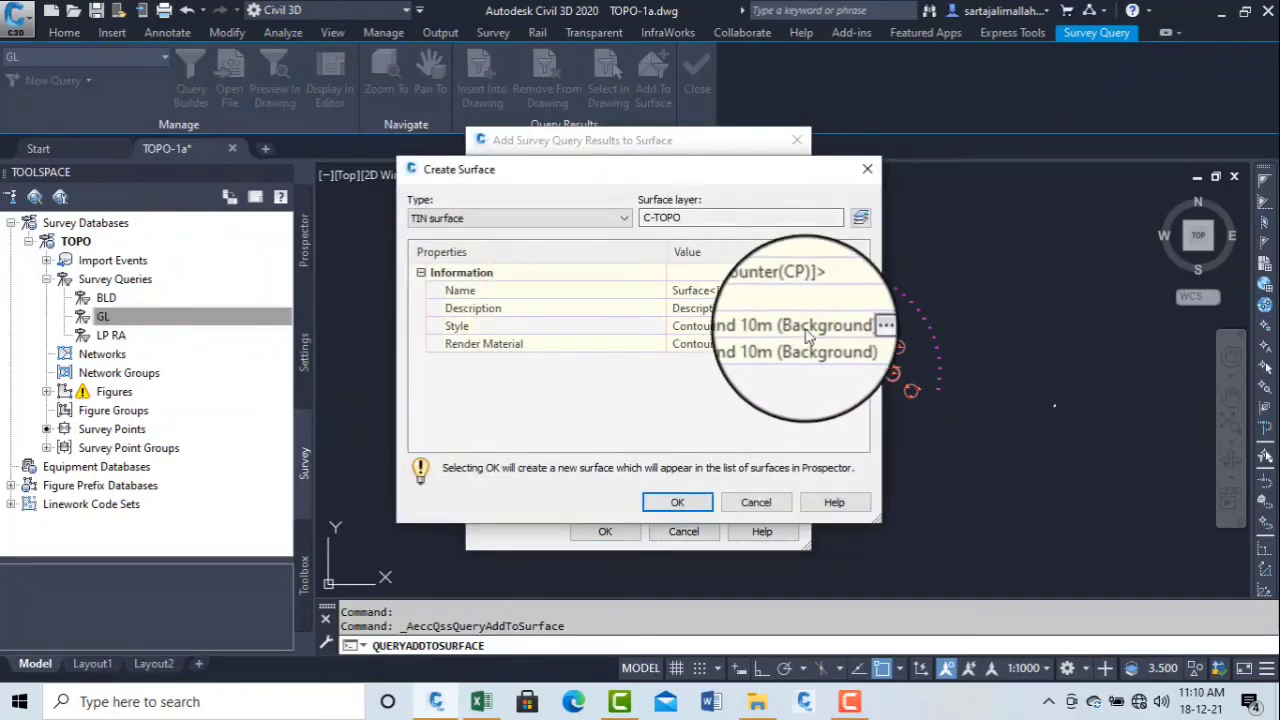
left_click(867, 169)
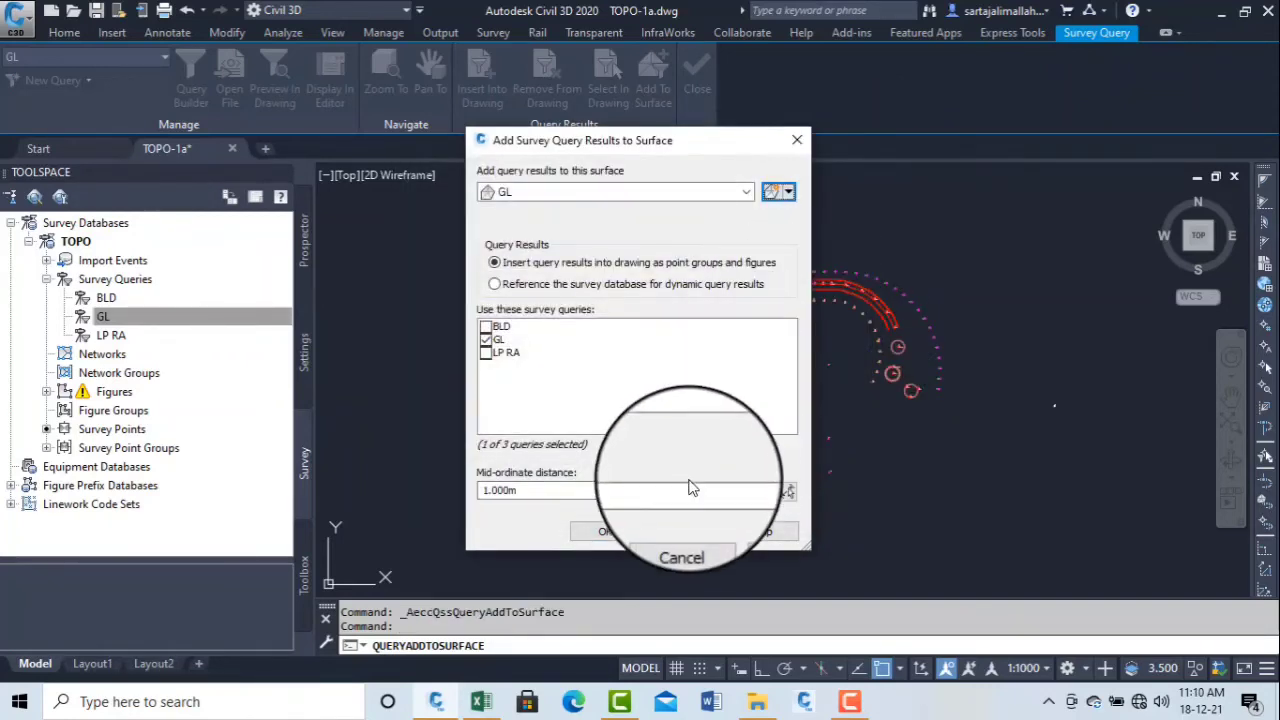
left_click(608, 531)
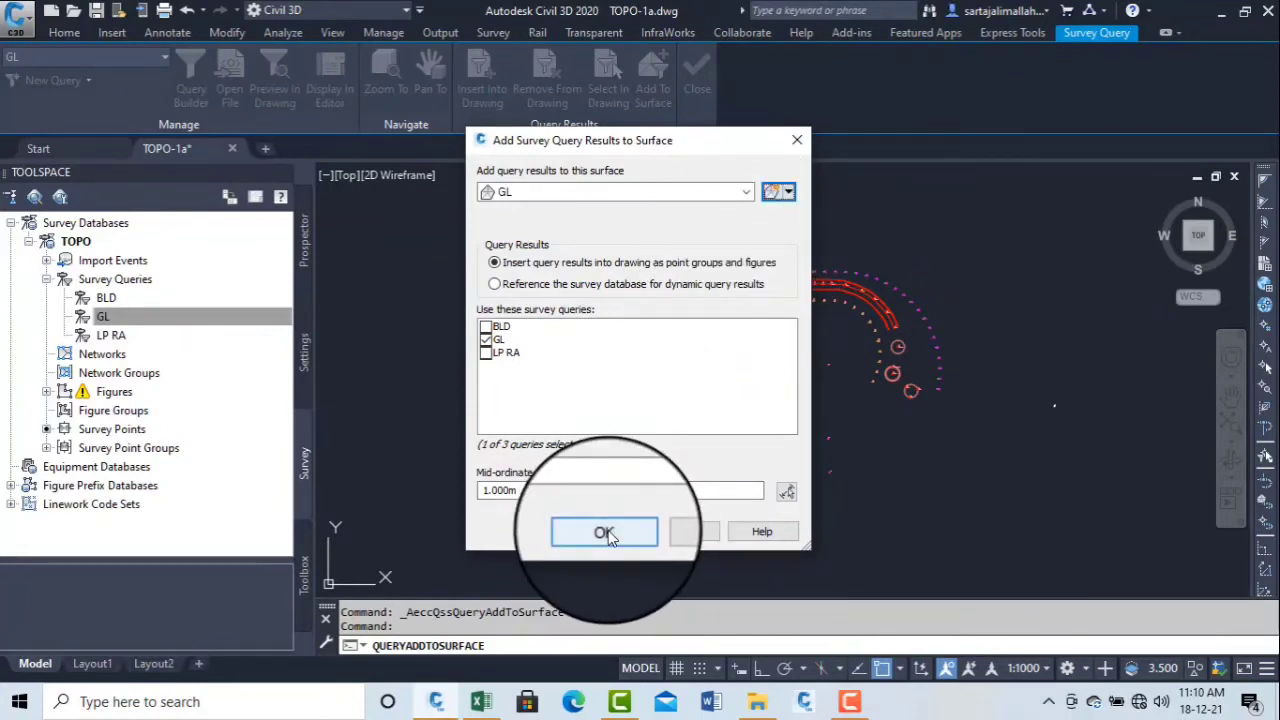
Create another TIN surface with the name GL and add the GL query's results to it.
left_click(778, 191)
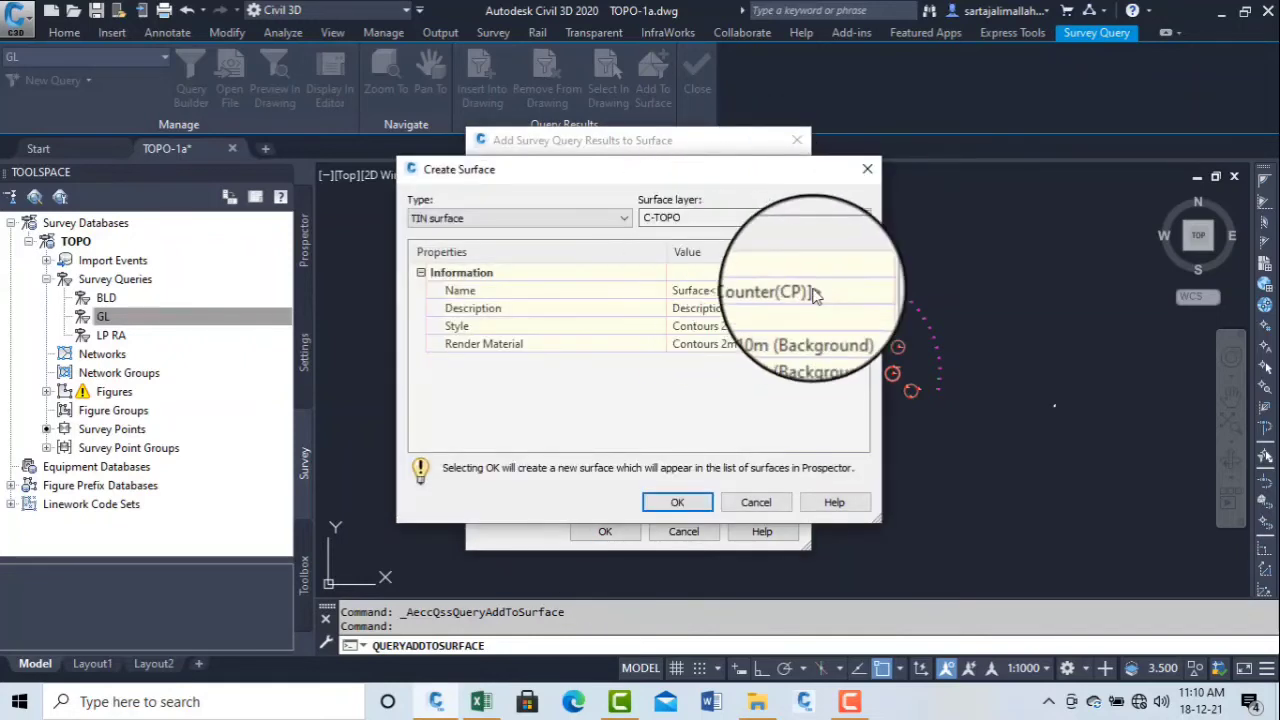
type("GL")
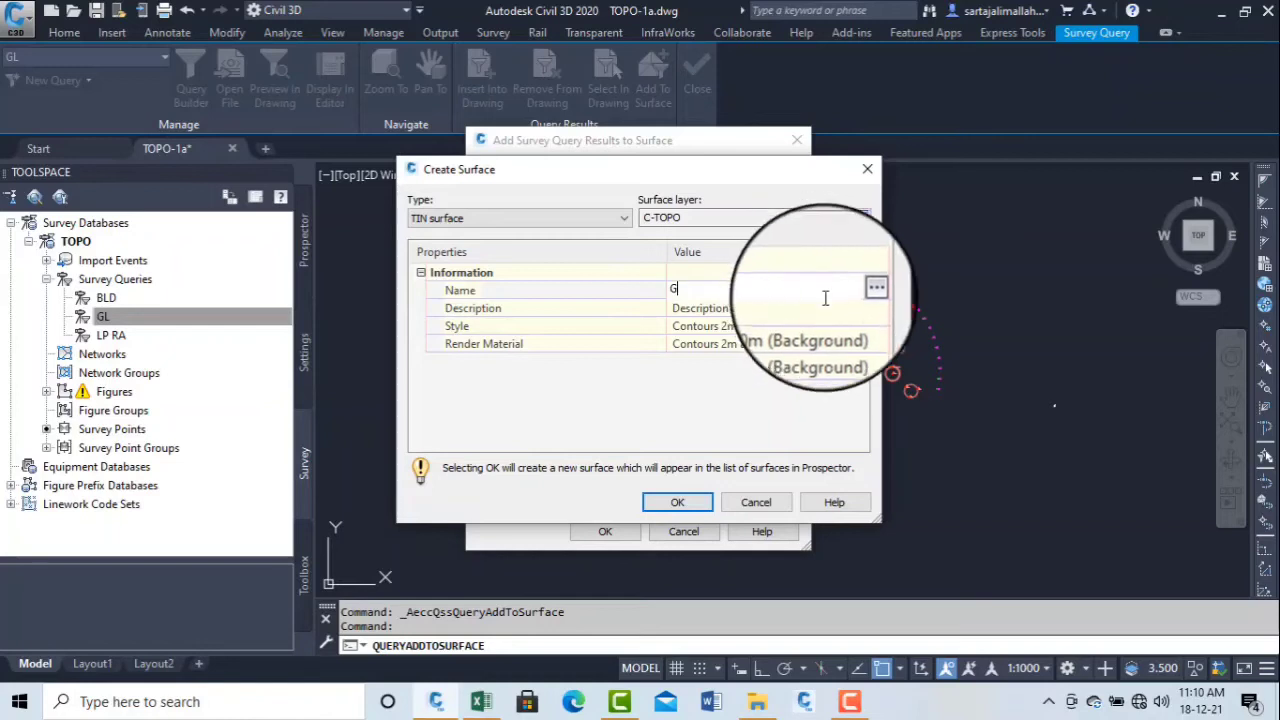
left_click(677, 502)
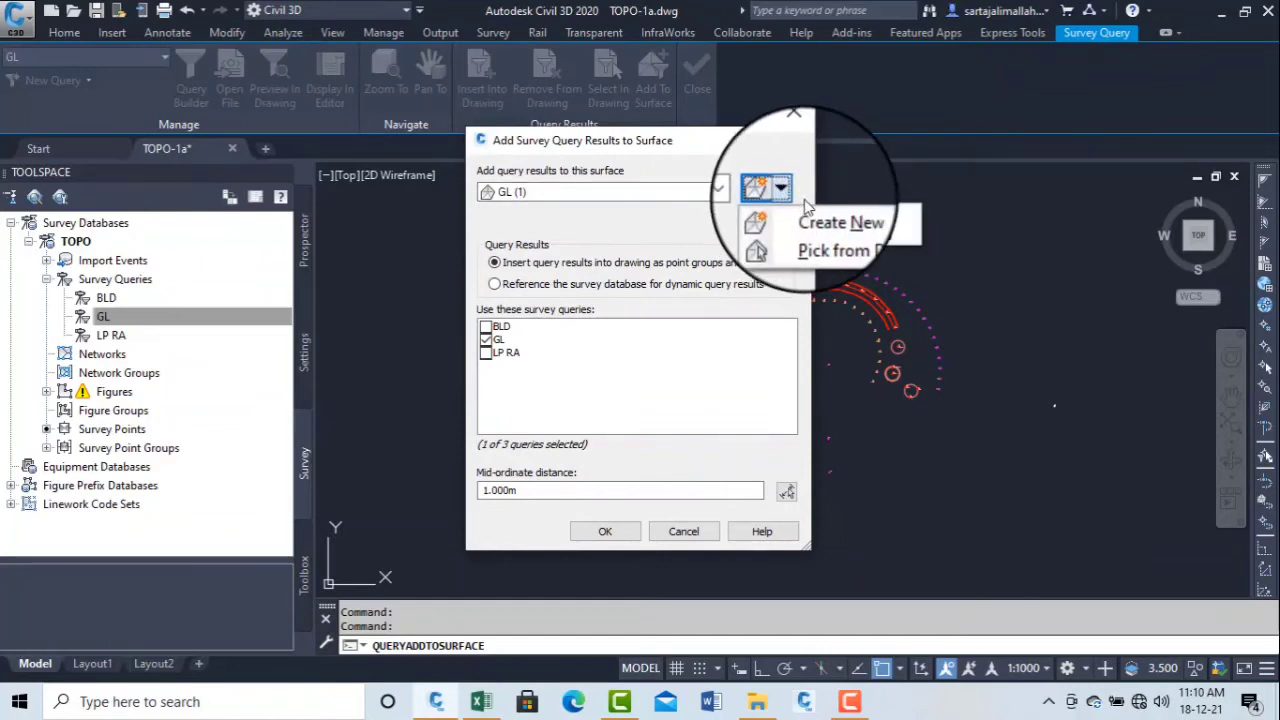
left_click(695, 226)
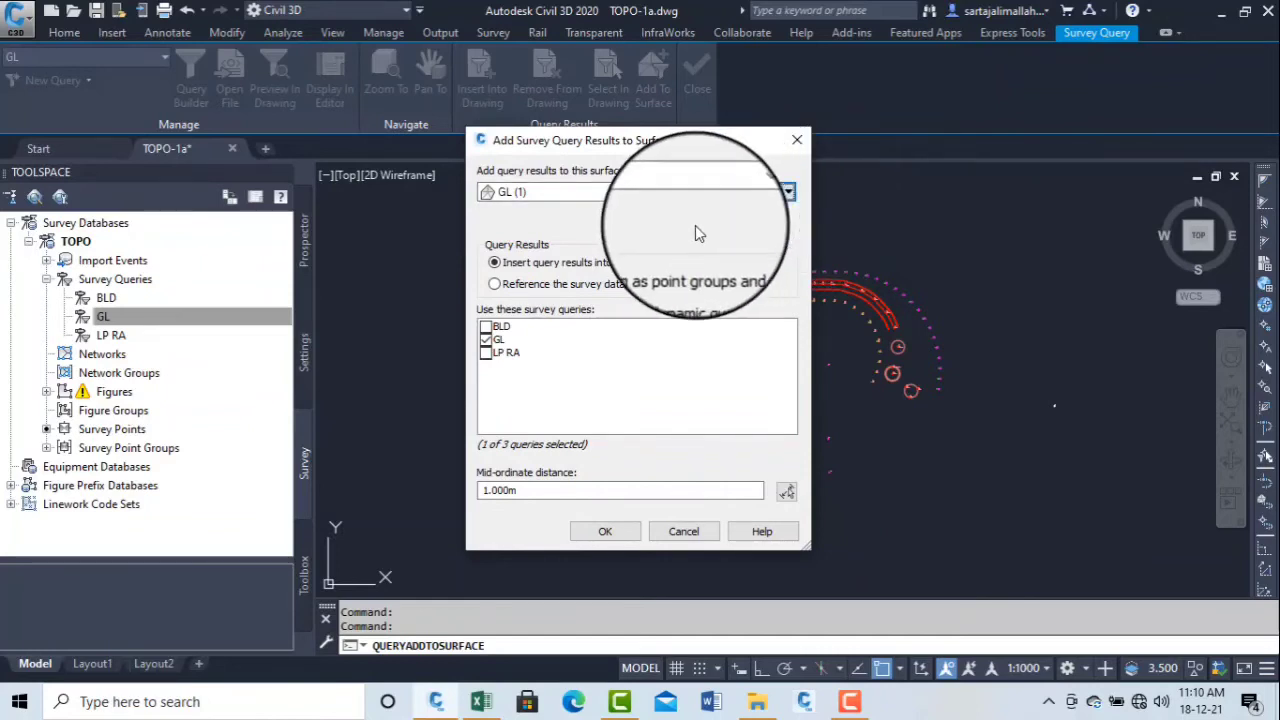
left_click(601, 537)
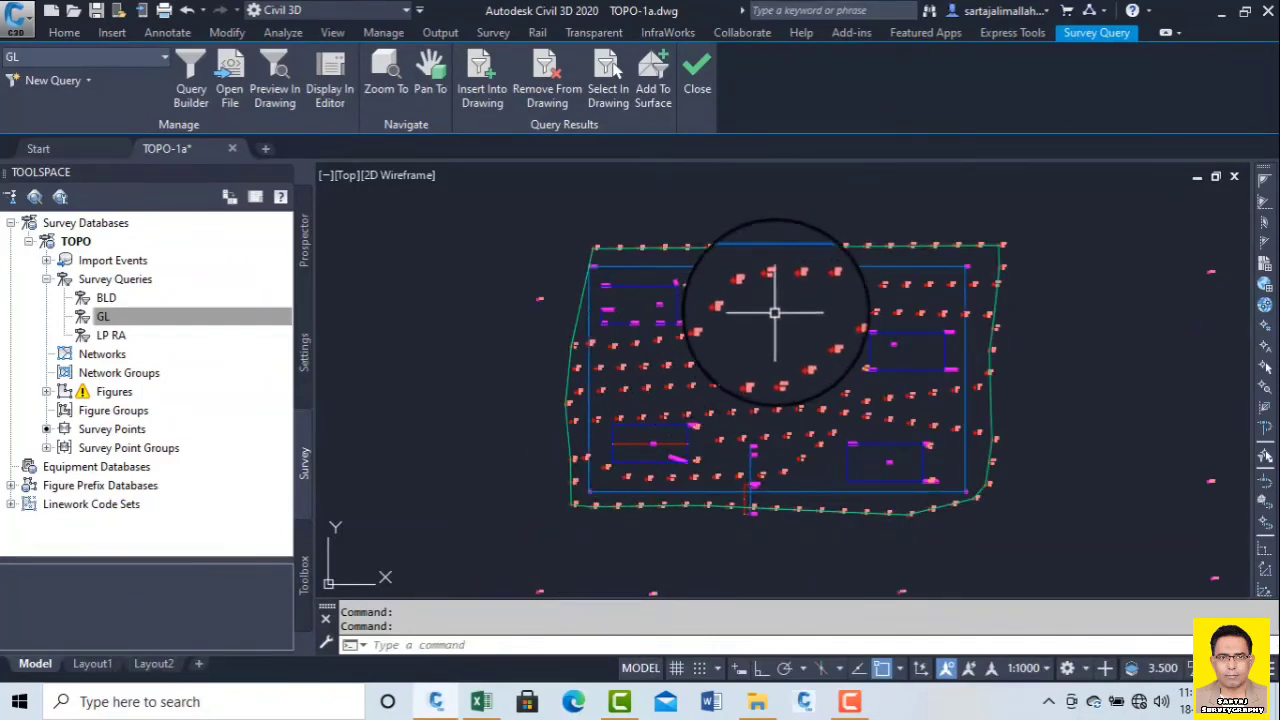
Make the Triangles component visible in the new surface's plan-view style and inspect the triangulation across the site.
scroll(677, 263, "up", 2)
scroll(680, 277, "down", 5)
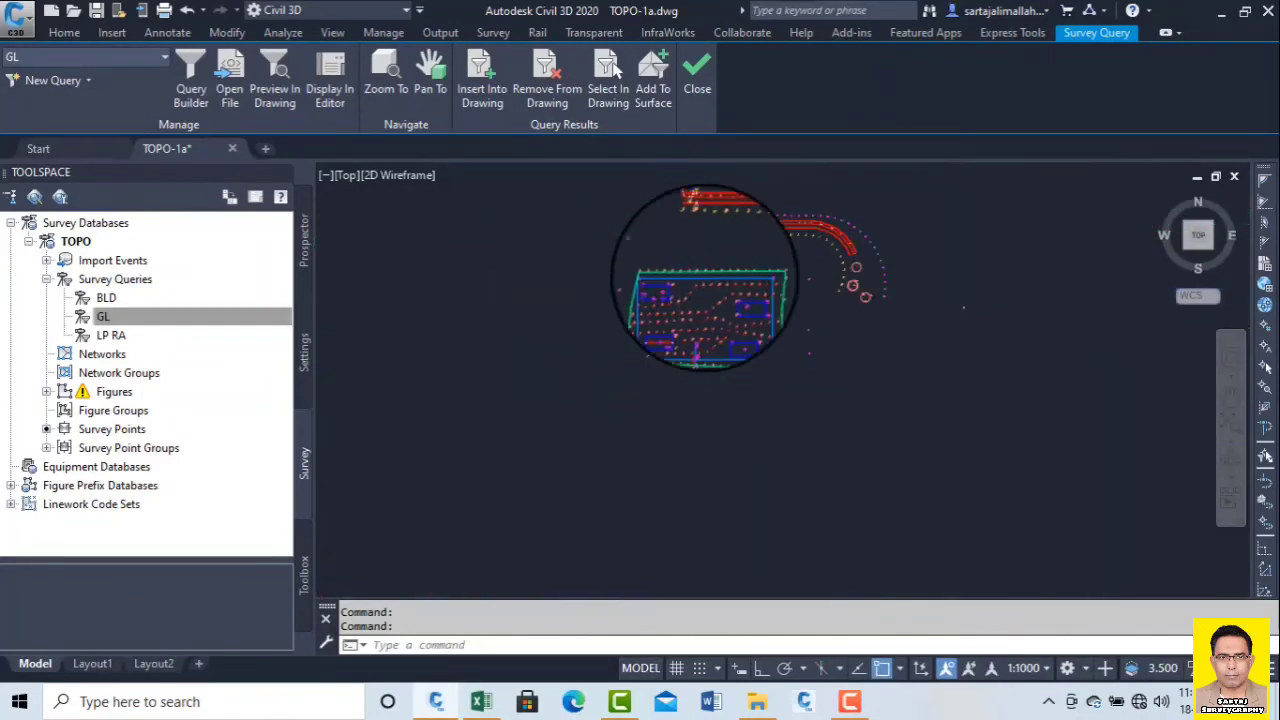
scroll(703, 277, "up", 8)
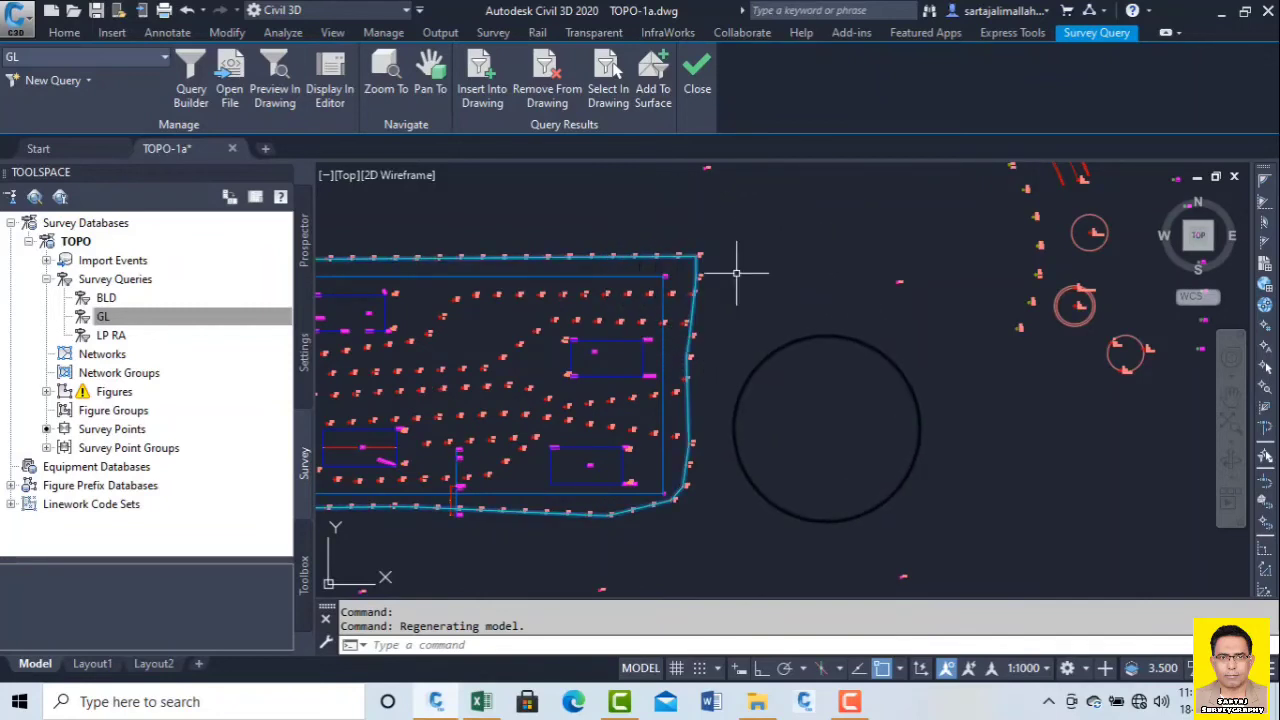
right_click(827, 429)
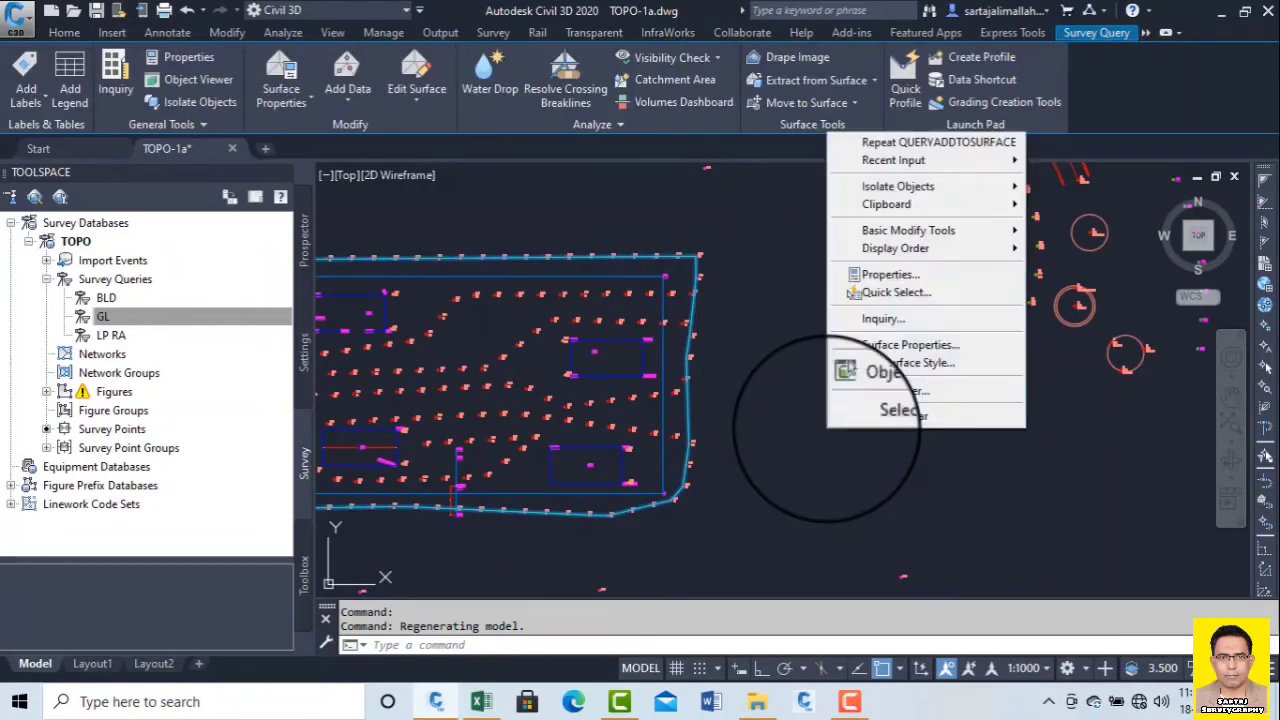
left_click(932, 366)
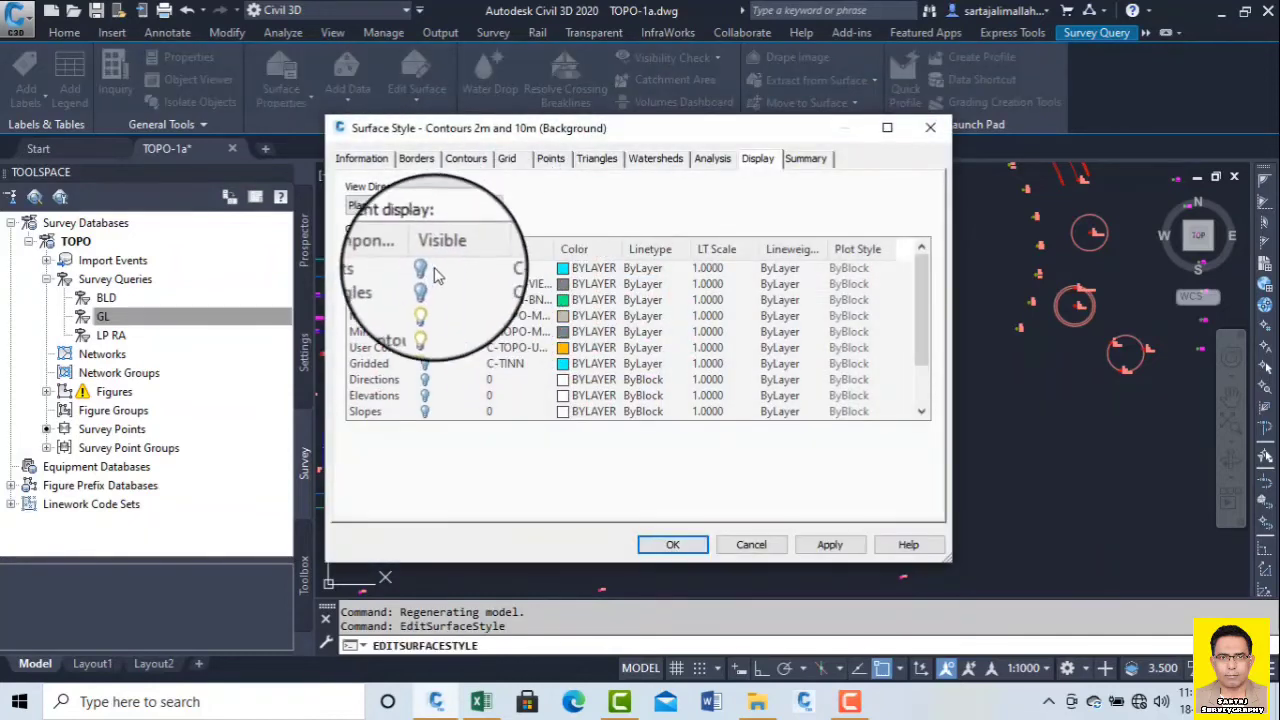
left_click(424, 284)
left_click(829, 544)
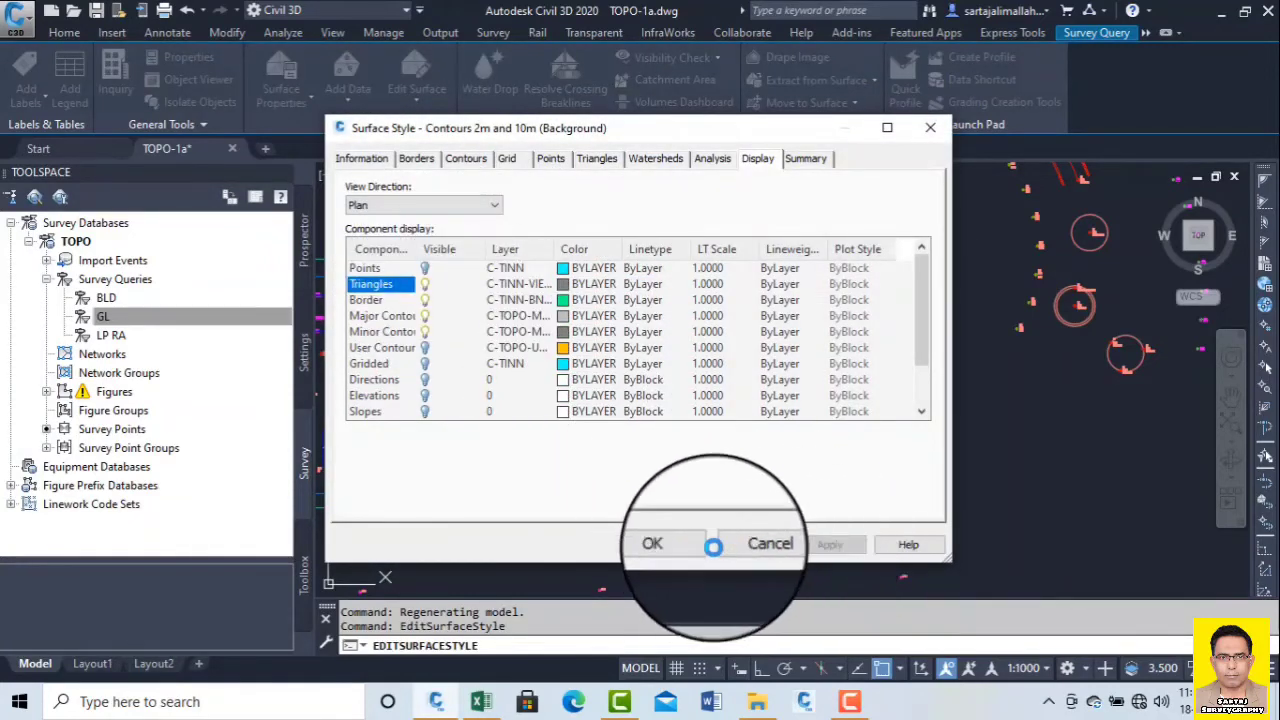
left_click(672, 543)
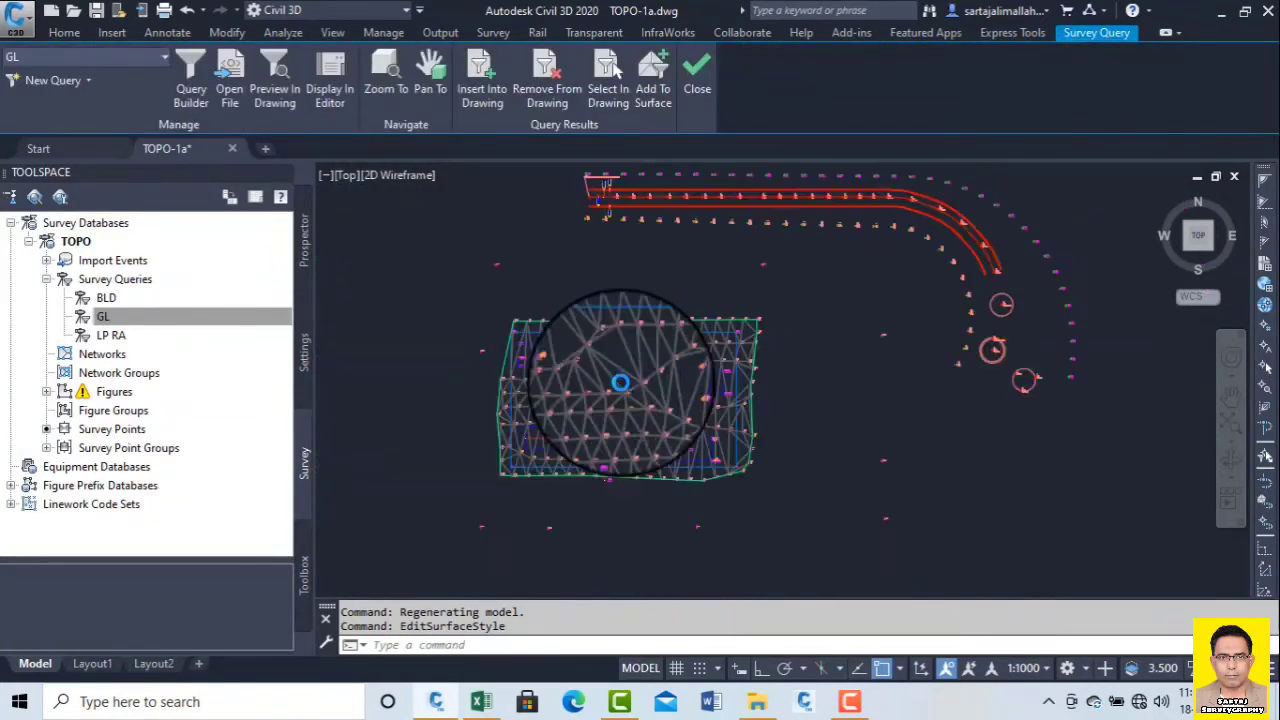
scroll(620, 383, "up", 5)
scroll(661, 290, "down", 4)
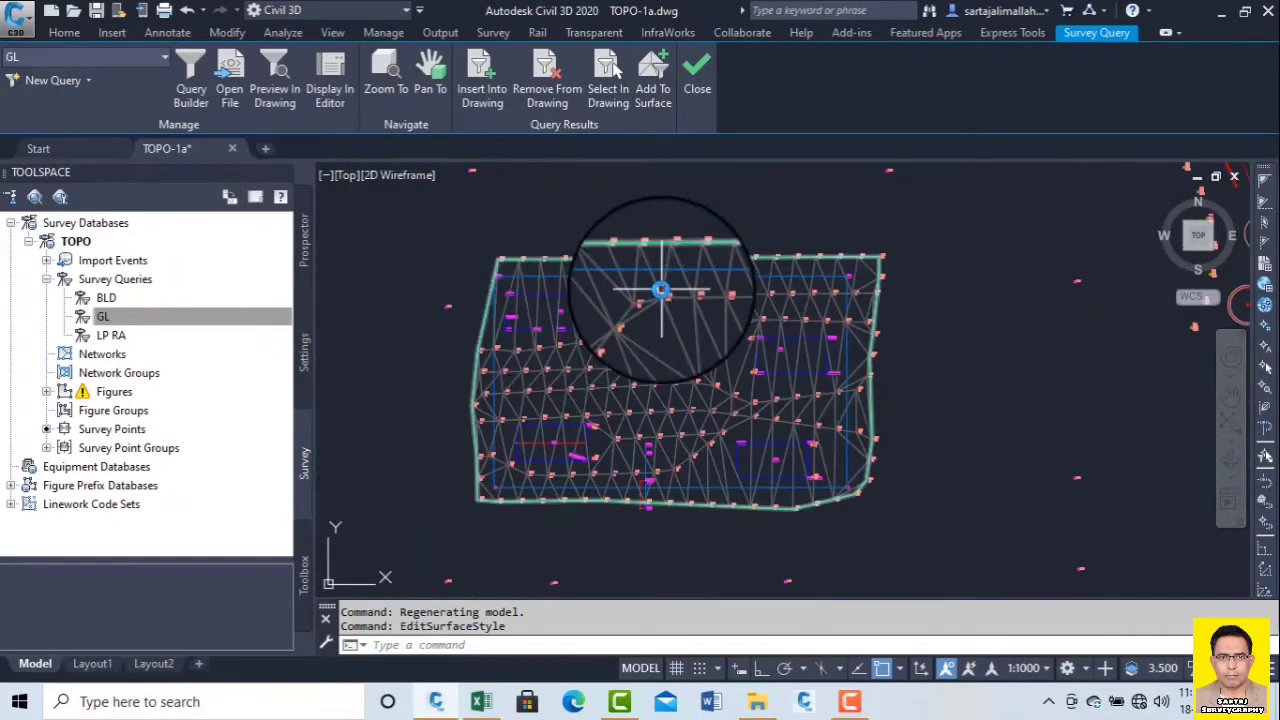
scroll(560, 290, "up", 5)
scroll(569, 313, "down", 5)
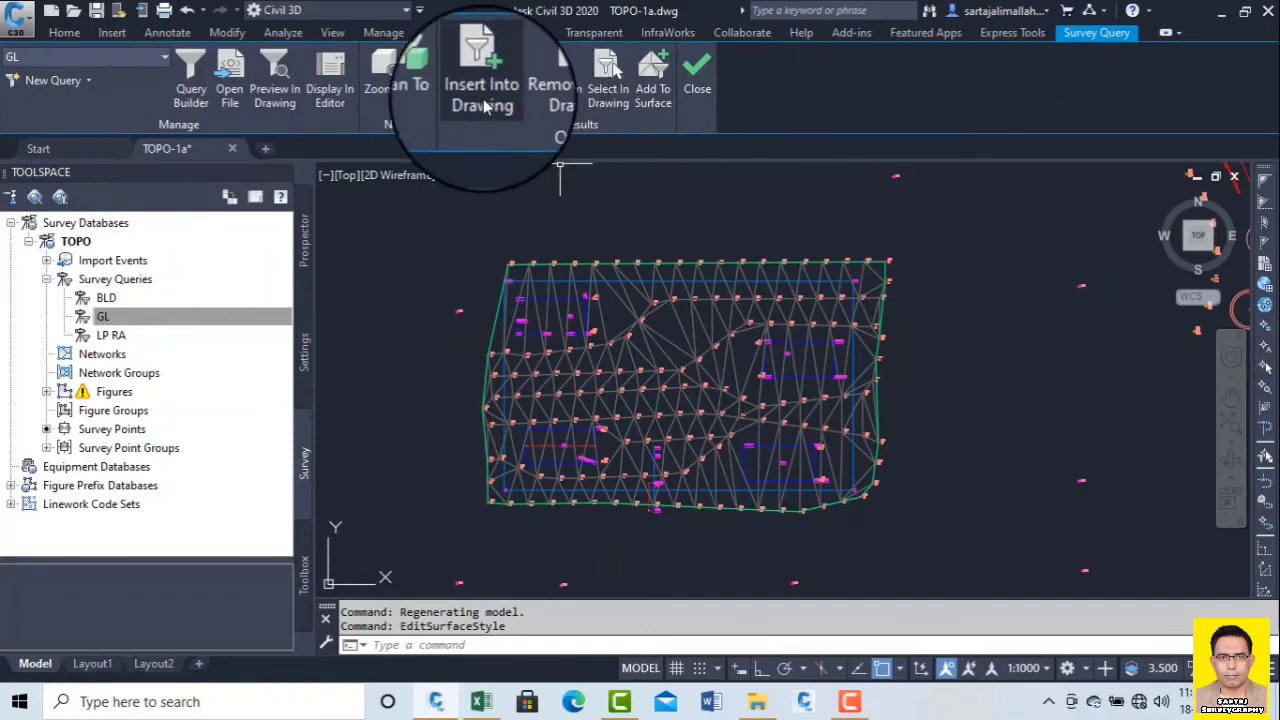
left_click(195, 318)
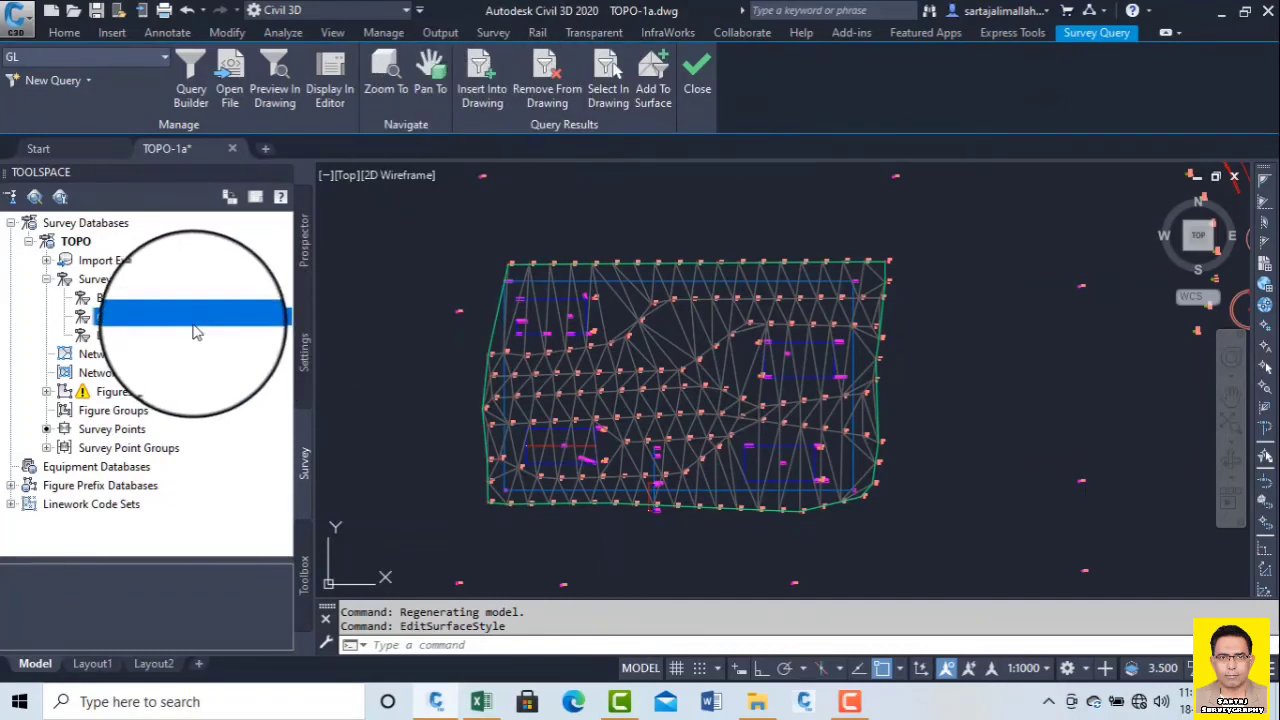
right_click(195, 325)
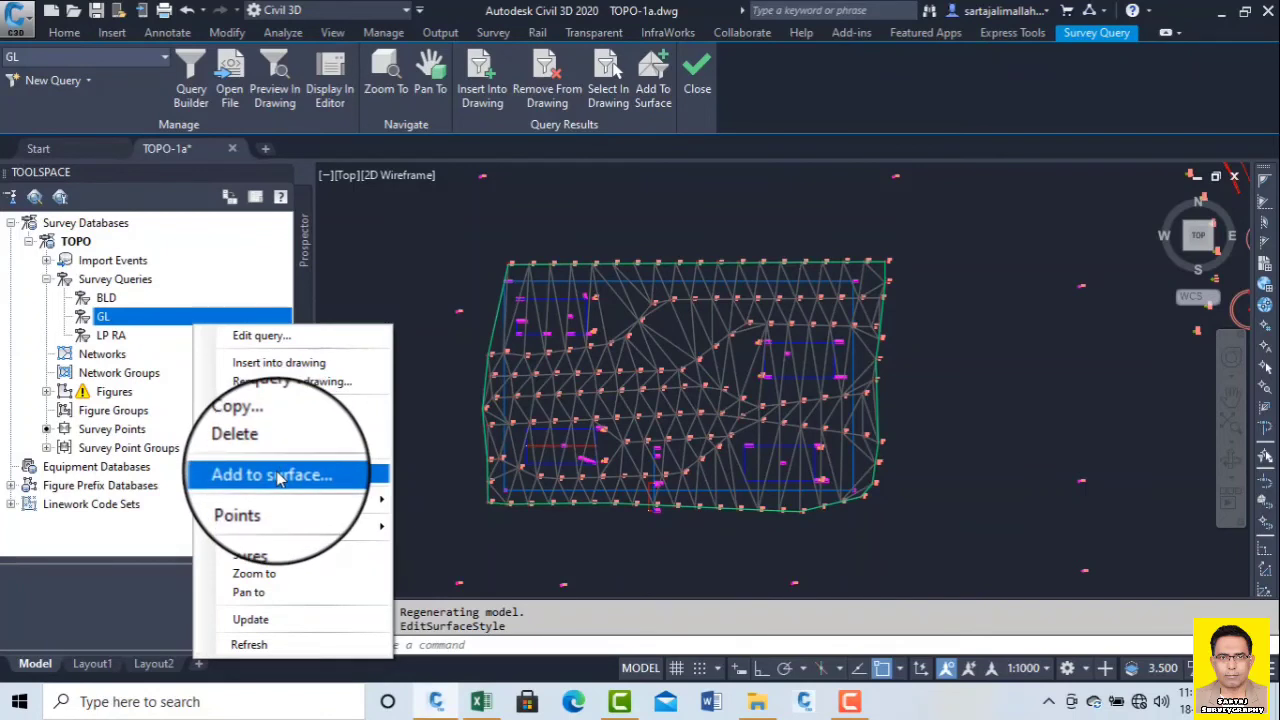
left_click(470, 273)
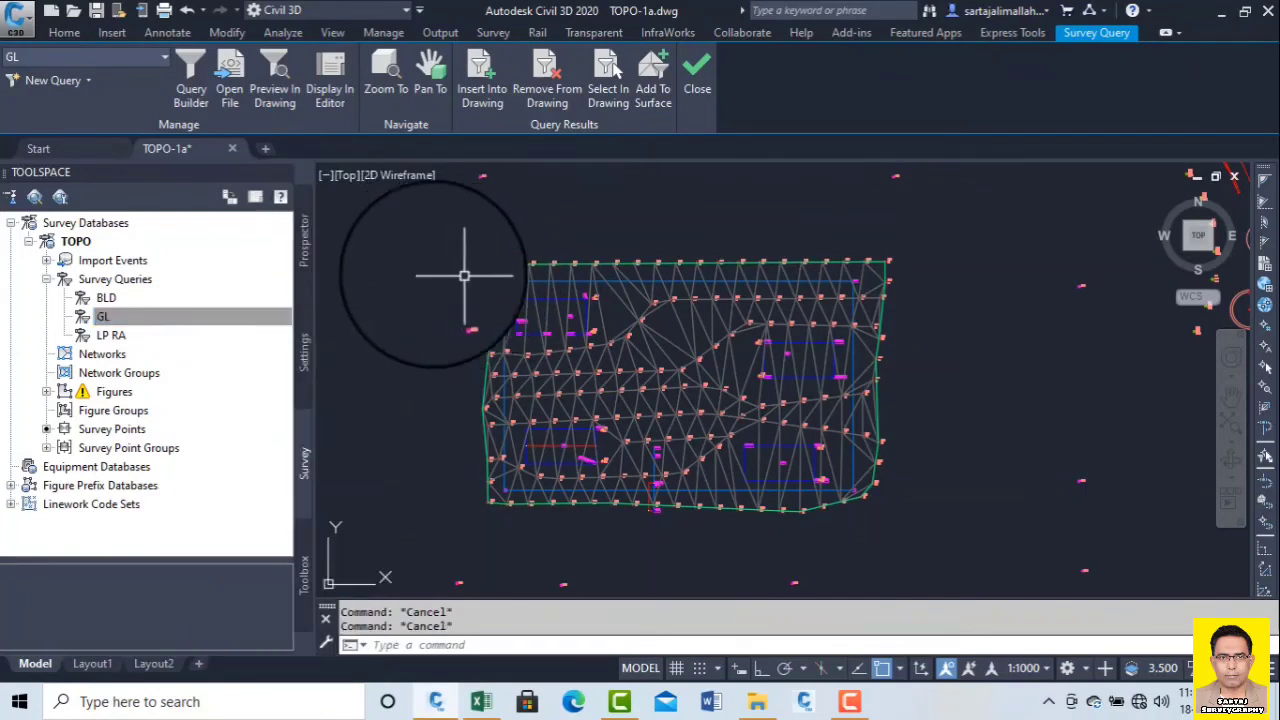
left_click(60, 37)
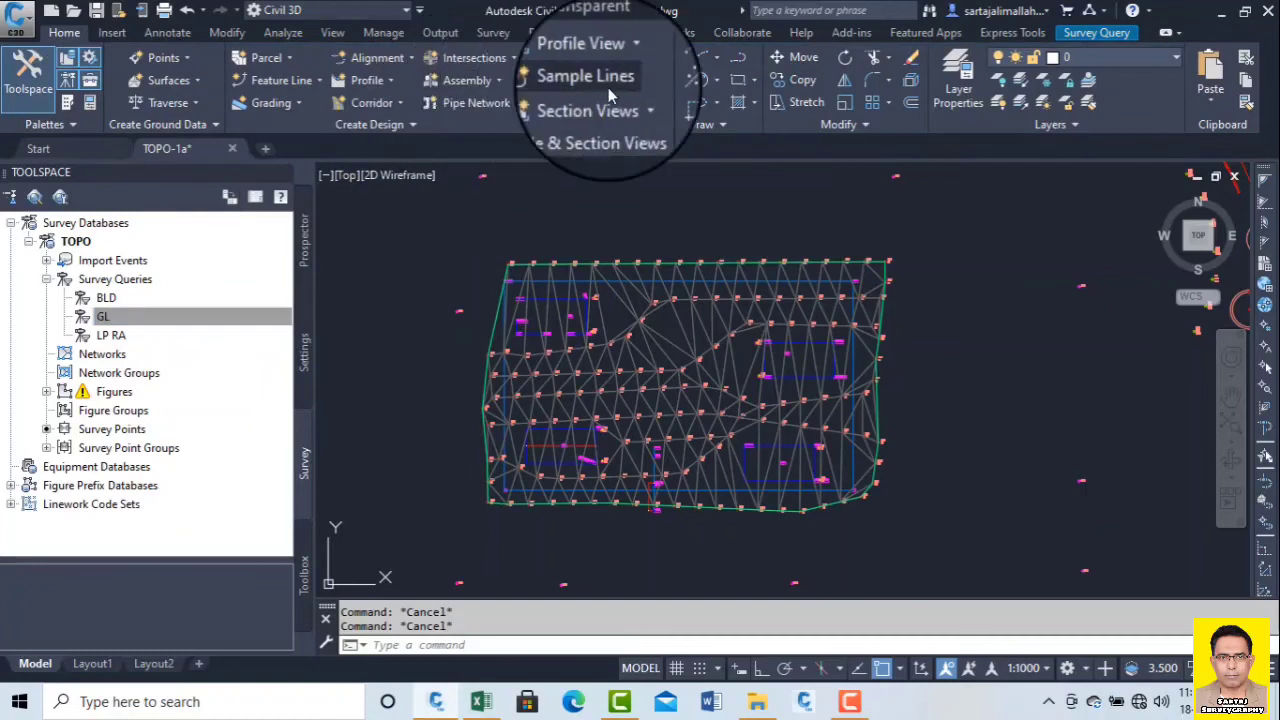
Review the target surfaces available for adding the GL query's results, keep GL chosen, and close without adding anything.
left_click(180, 316)
right_click(180, 316)
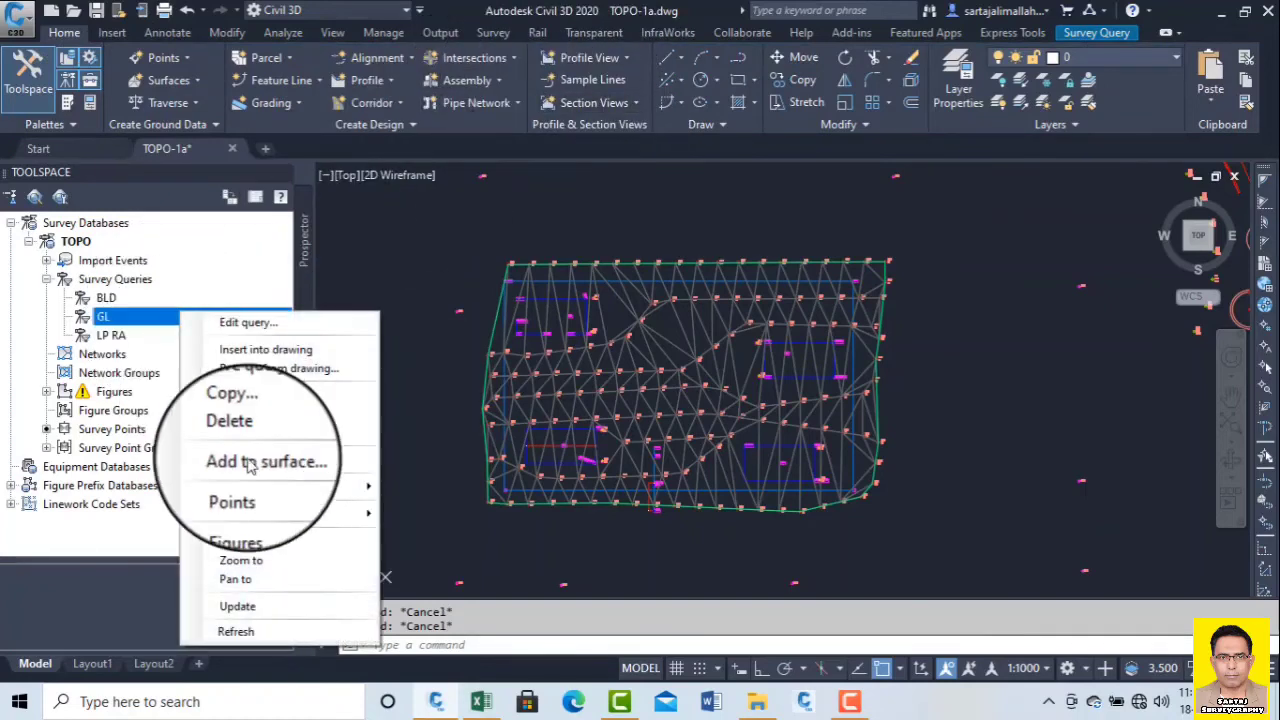
left_click(258, 462)
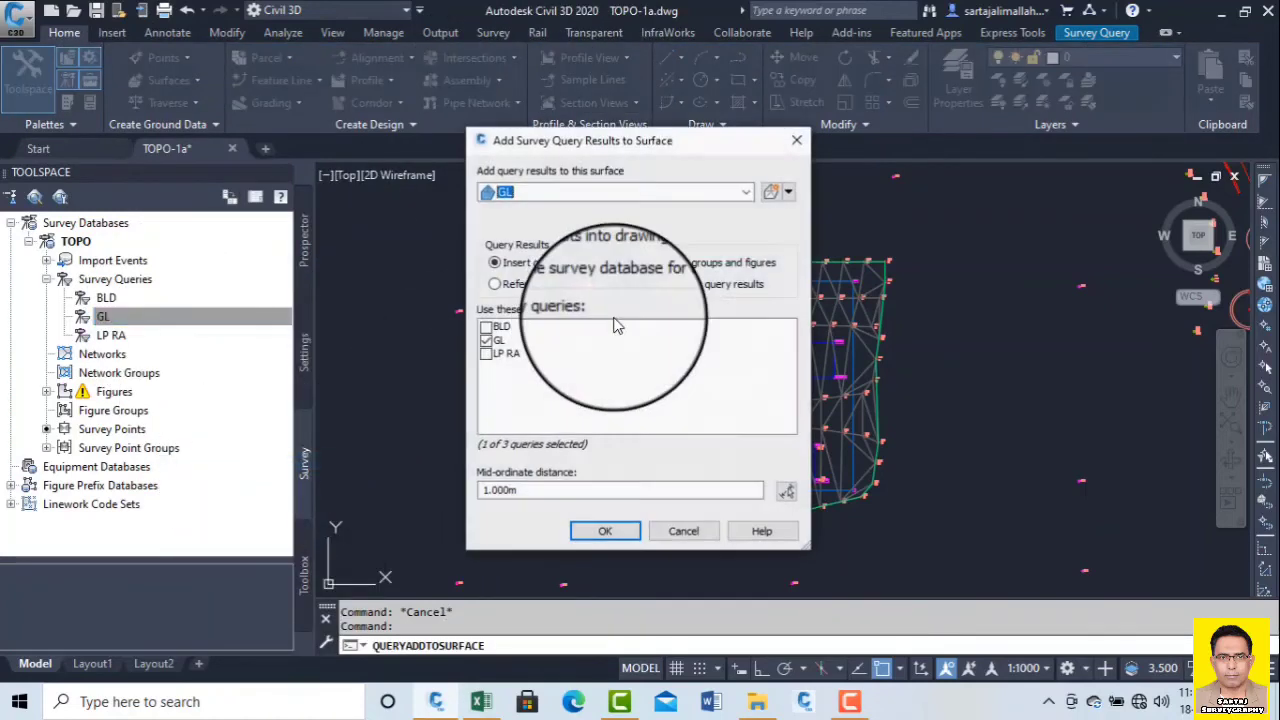
left_click(746, 192)
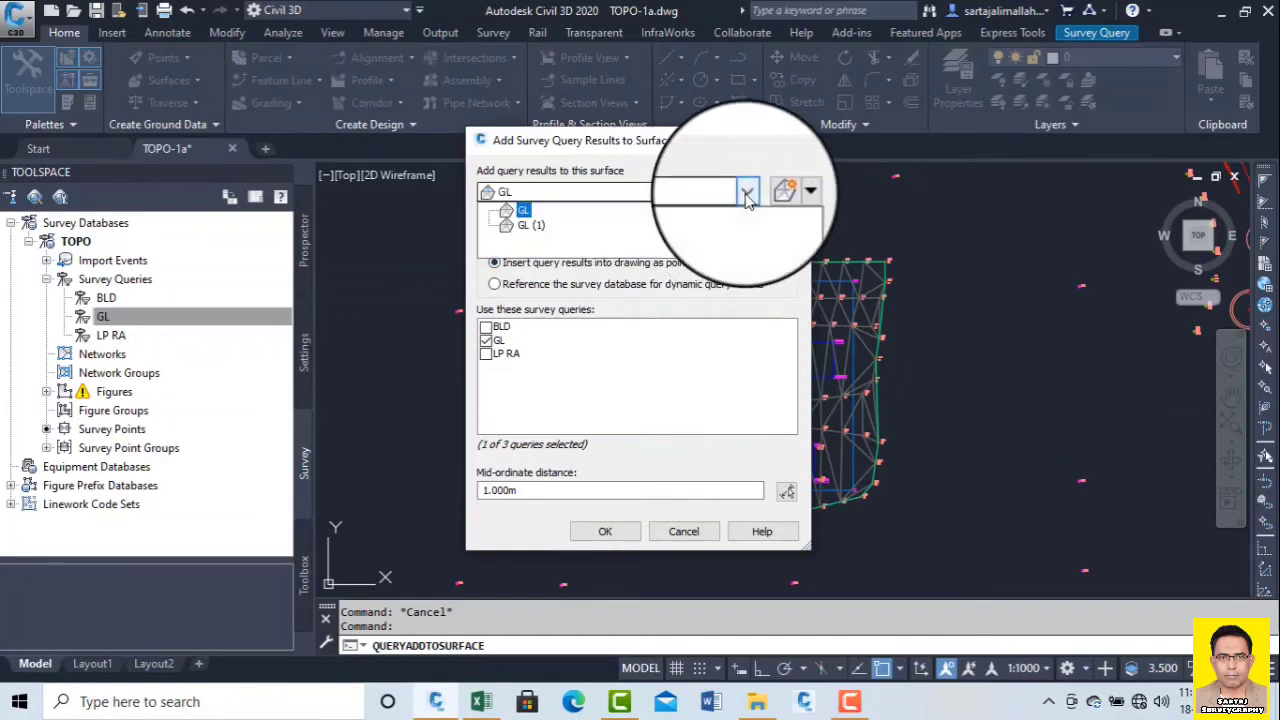
left_click(523, 210)
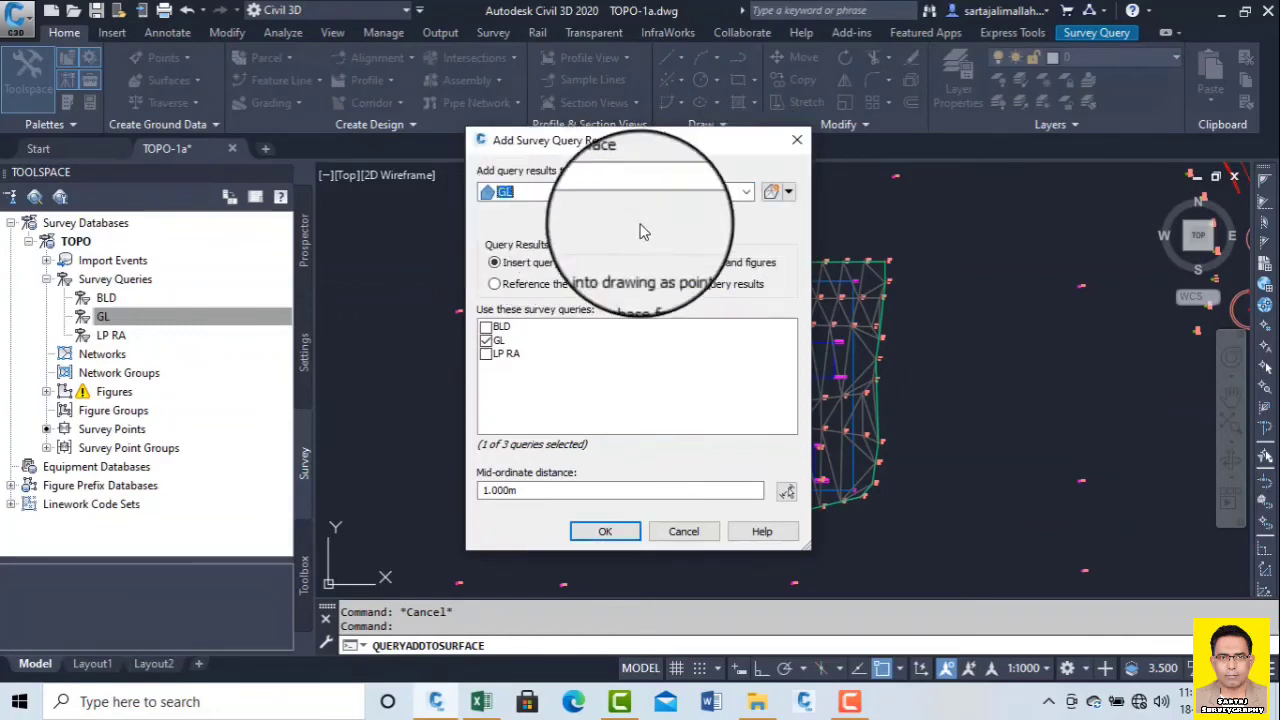
left_click(679, 536)
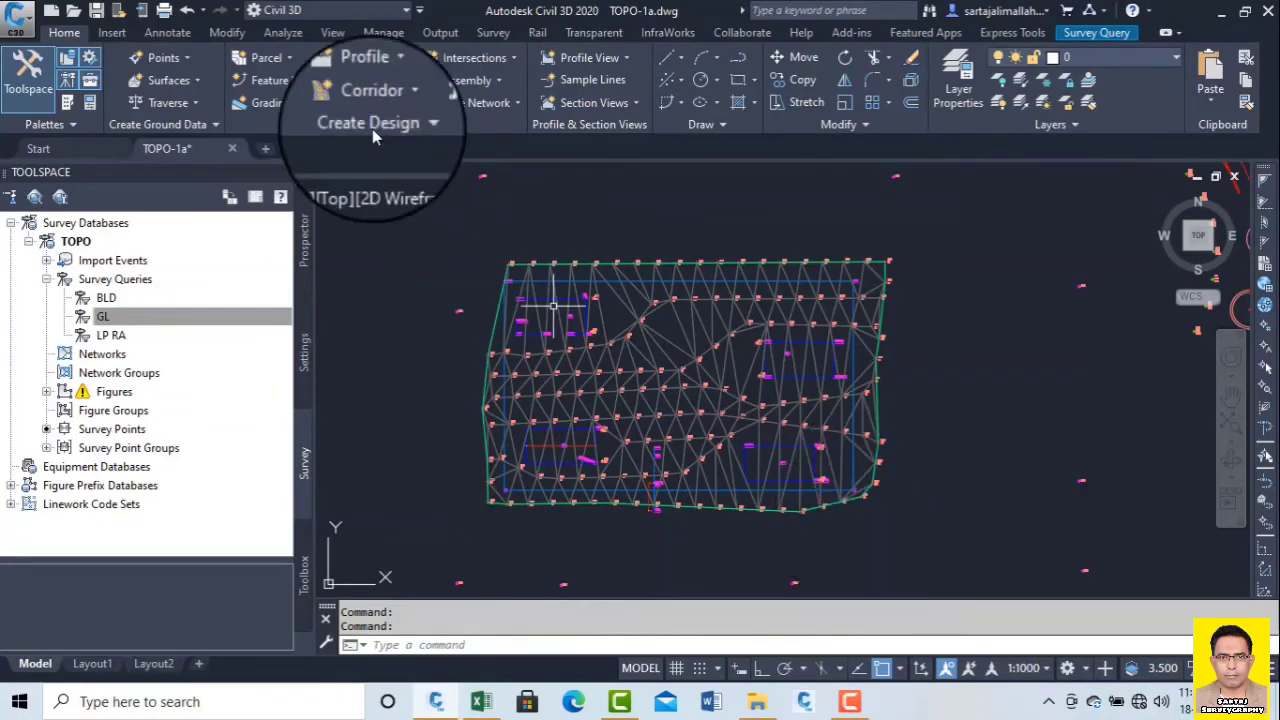
left_click(186, 62)
left_click(210, 85)
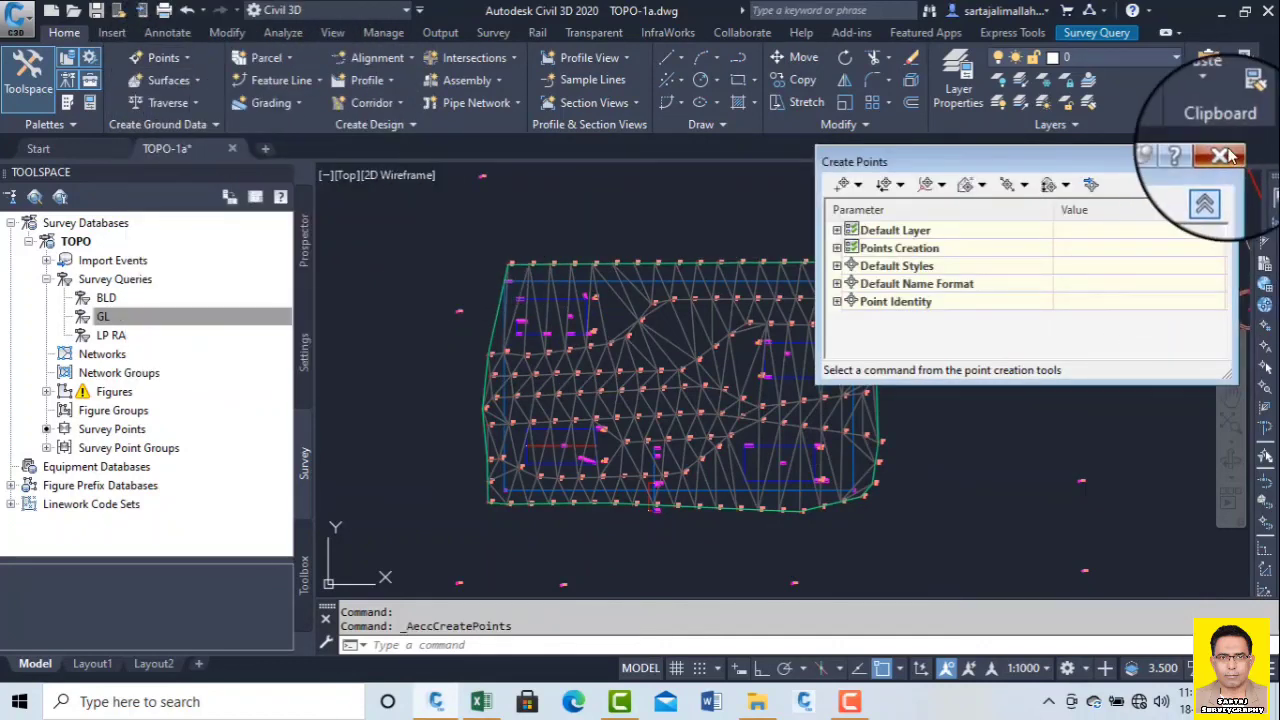
left_click(1199, 138)
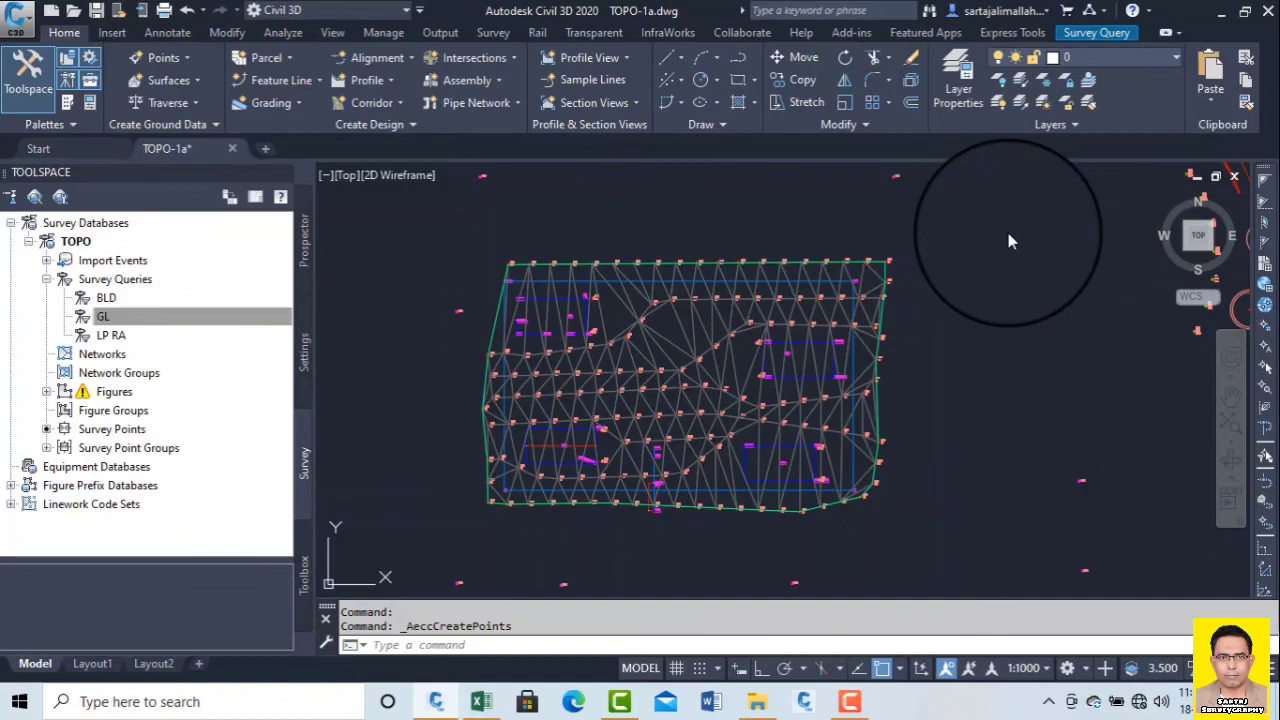
Examine how the surface triangles connect the GL points around the building and manhole points.
scroll(540, 335, "up", 5)
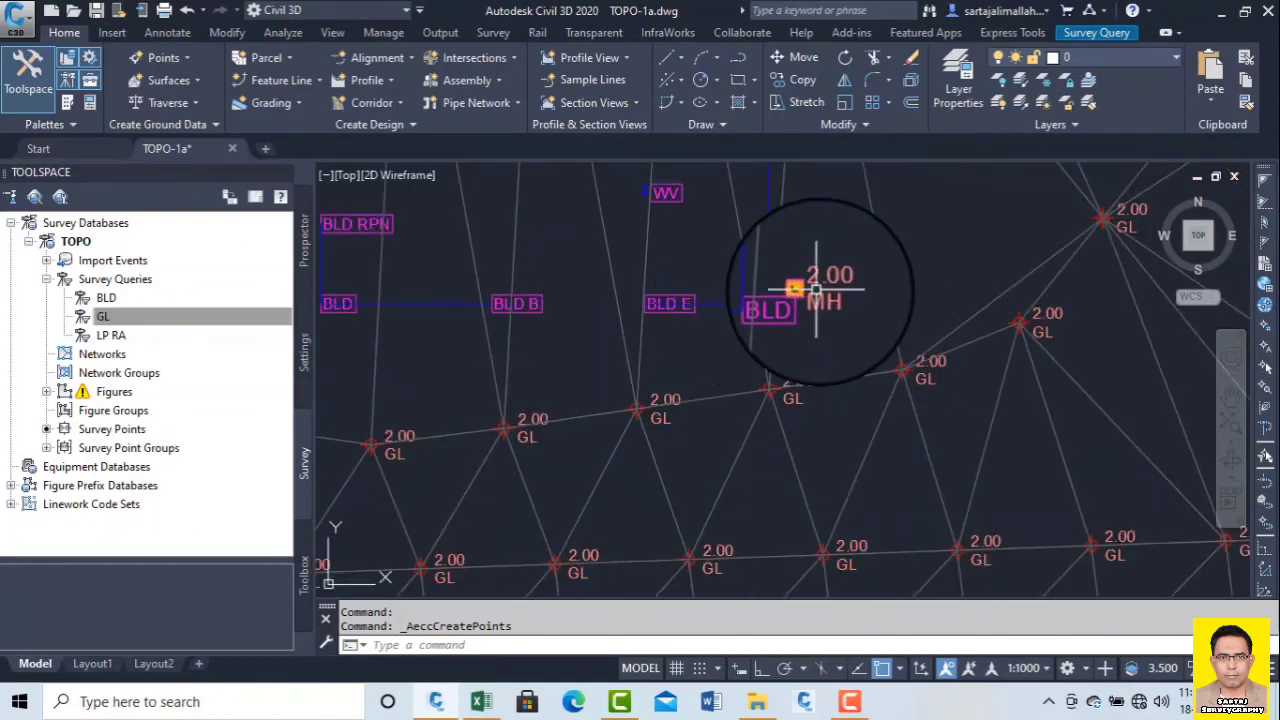
scroll(822, 286, "up", 1)
scroll(760, 312, "down", 6)
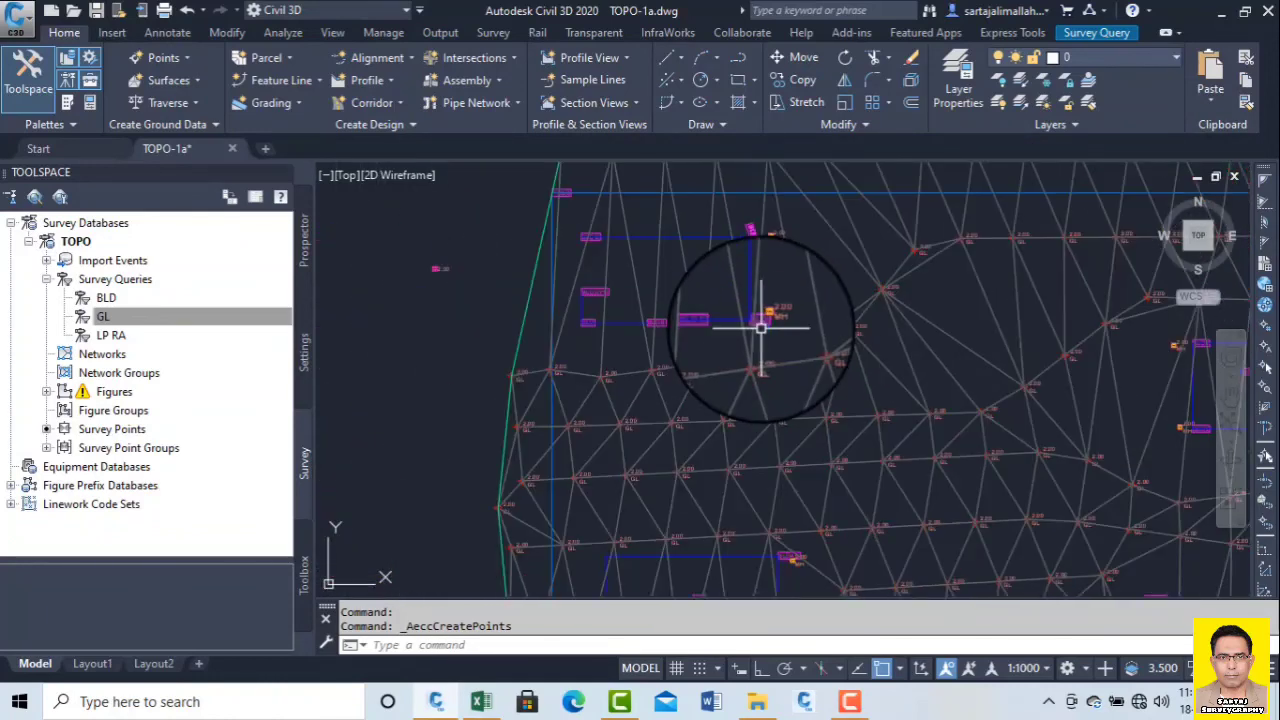
scroll(598, 354, "up", 2)
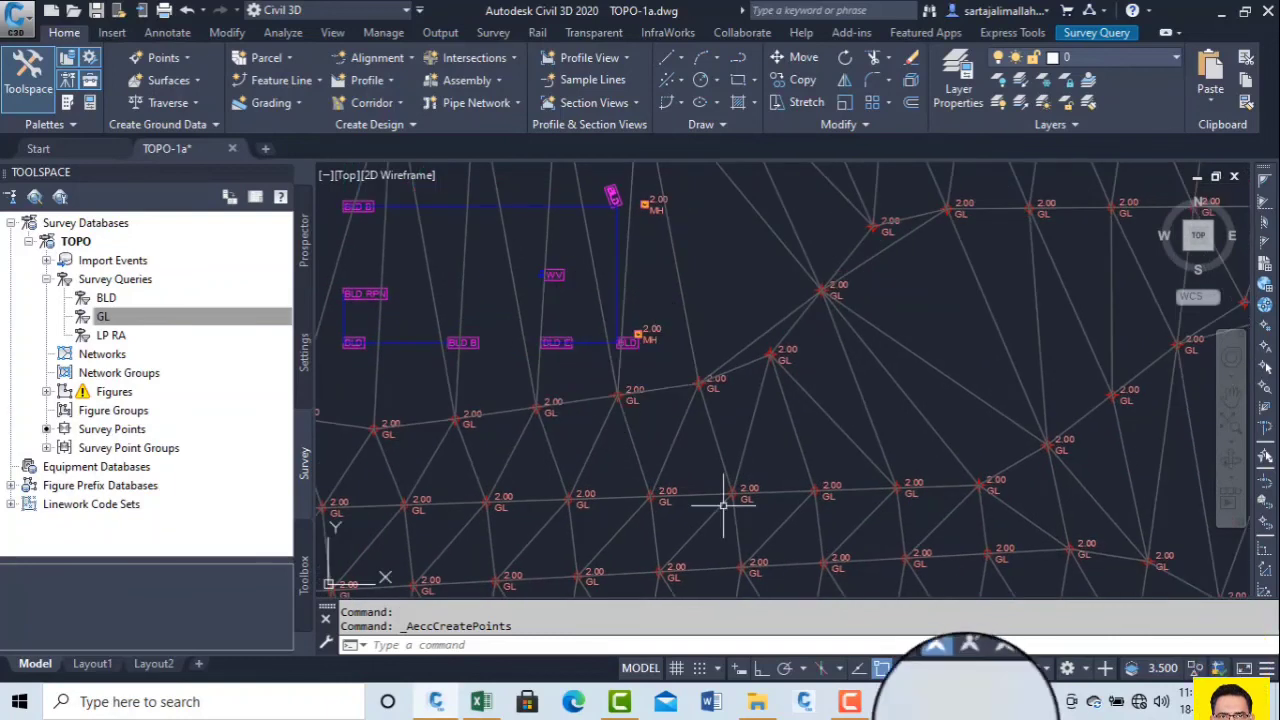
left_click(849, 701)
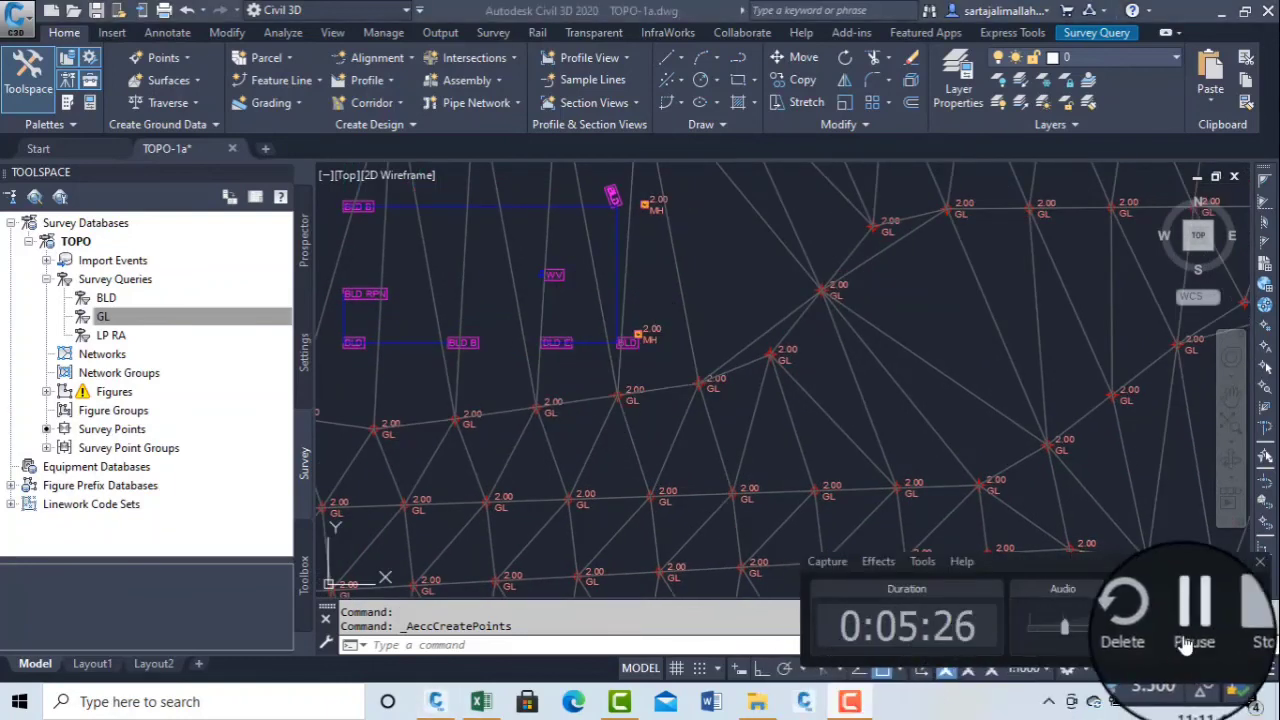